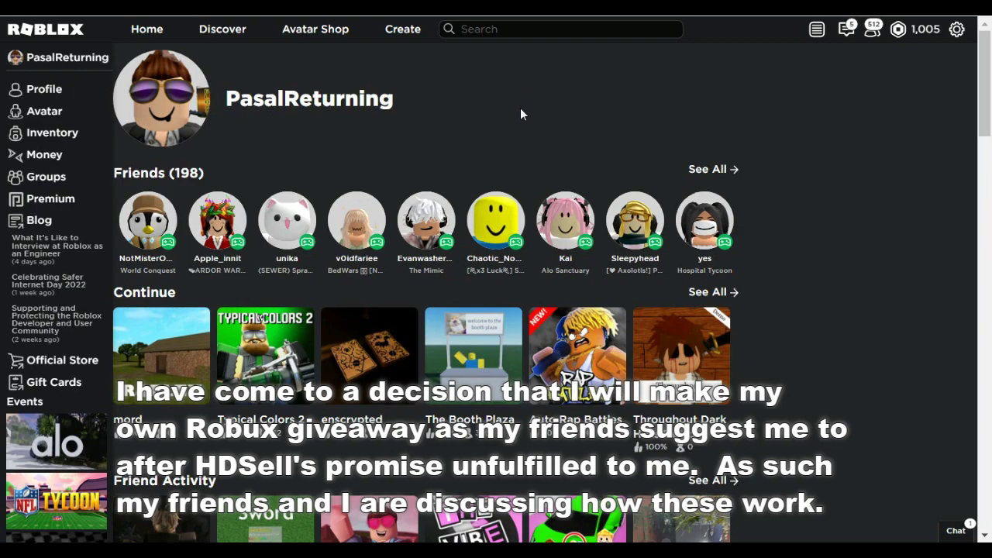
drag(417, 104, 361, 99)
click(602, 100)
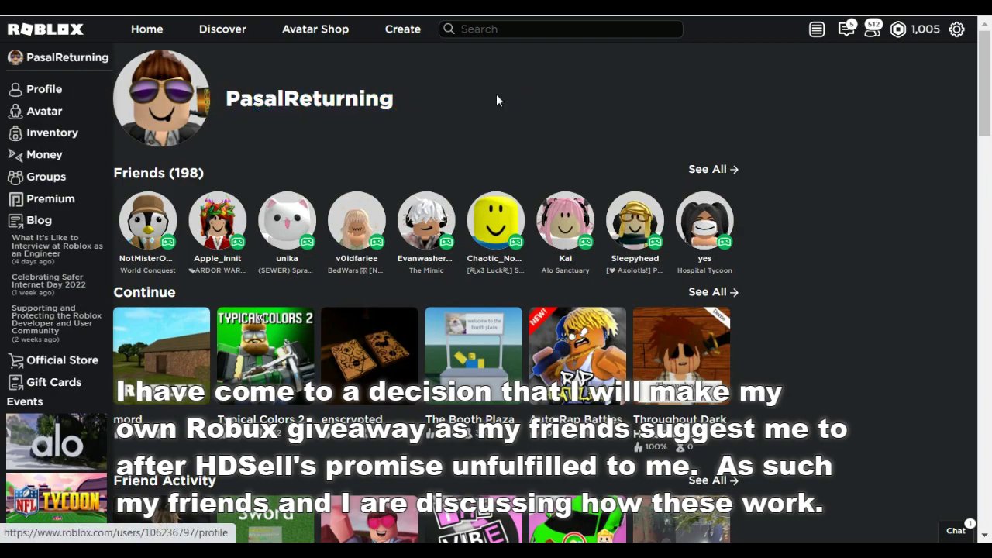
click(489, 122)
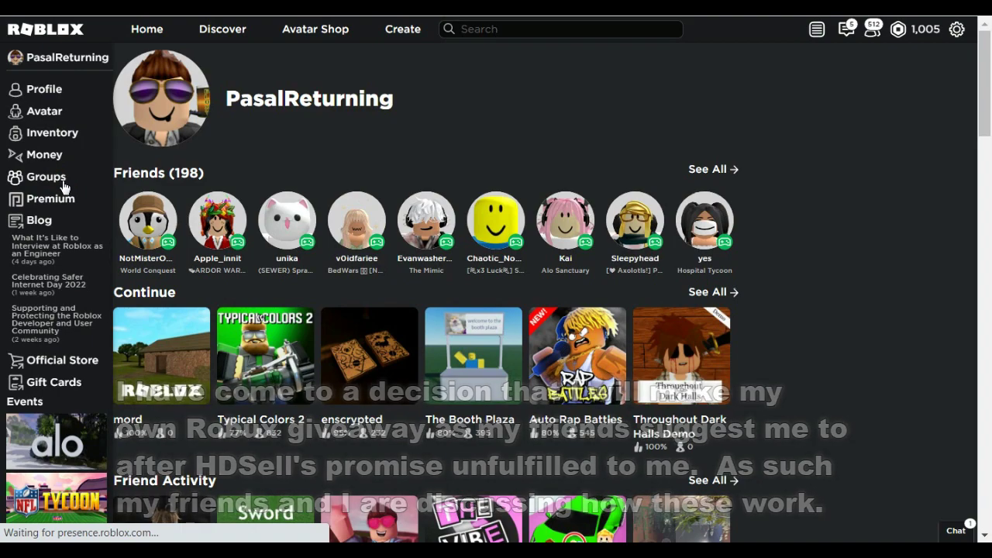
- Open the Returning's Studios group page and look through its shout, members and wall posts
click(64, 186)
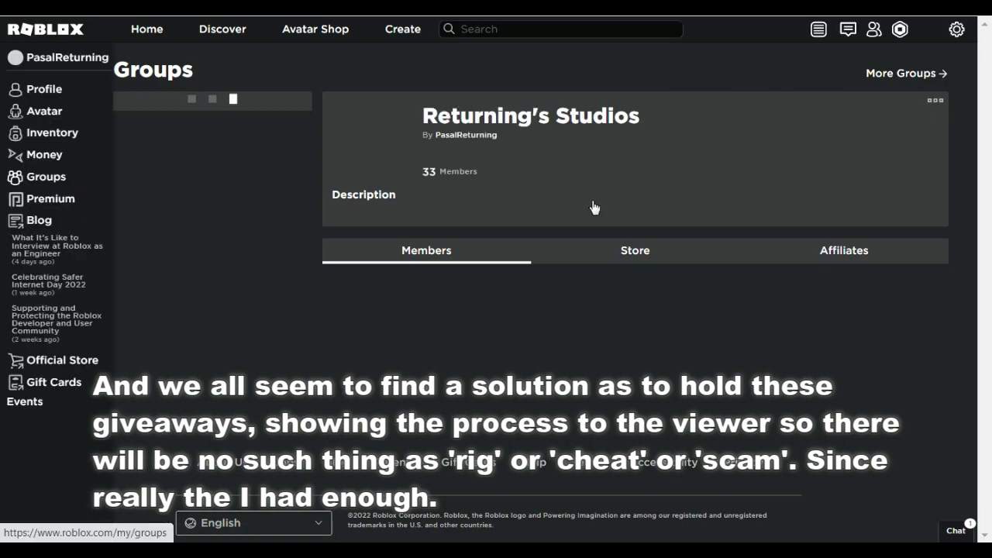
scroll(666, 341, down, 5)
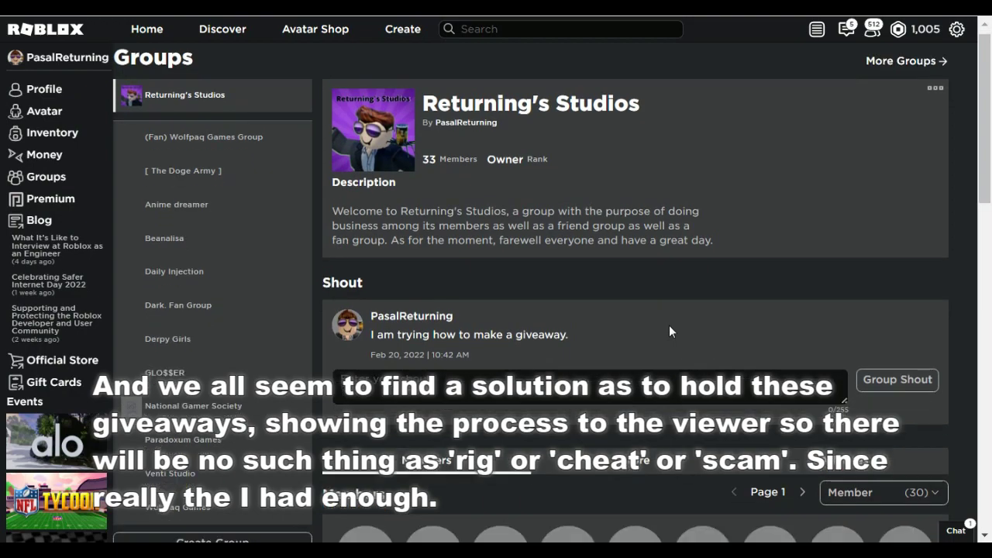
scroll(669, 324, down, 7)
scroll(692, 439, down, 4)
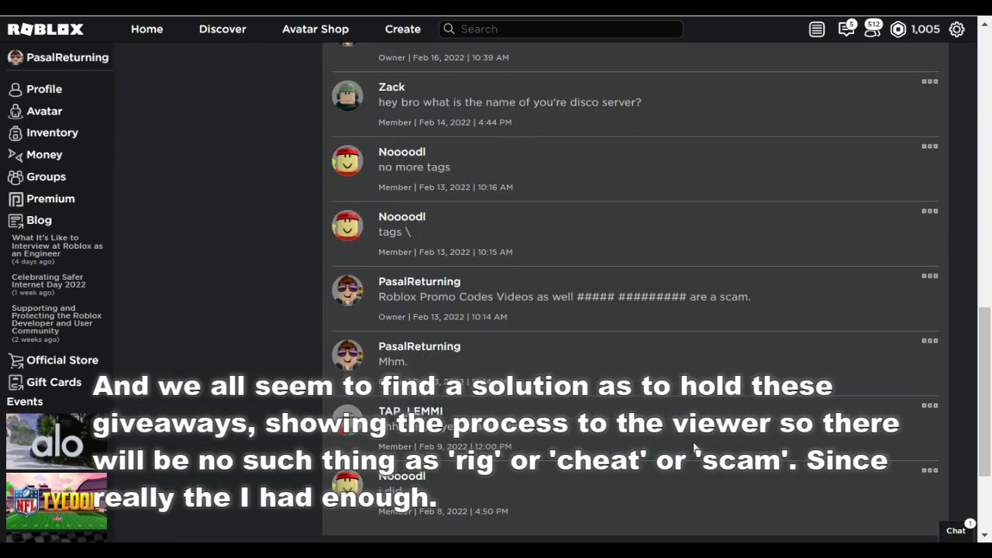
scroll(692, 439, up, 12)
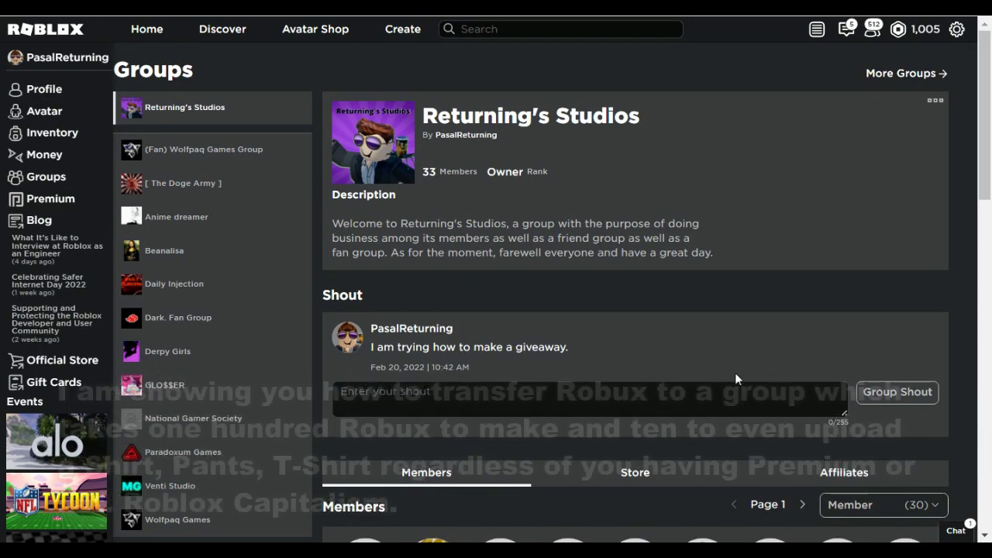
- Post a new group shout reading "Trying to anyways how to even do this."
drag(369, 348, 515, 347)
click(401, 410)
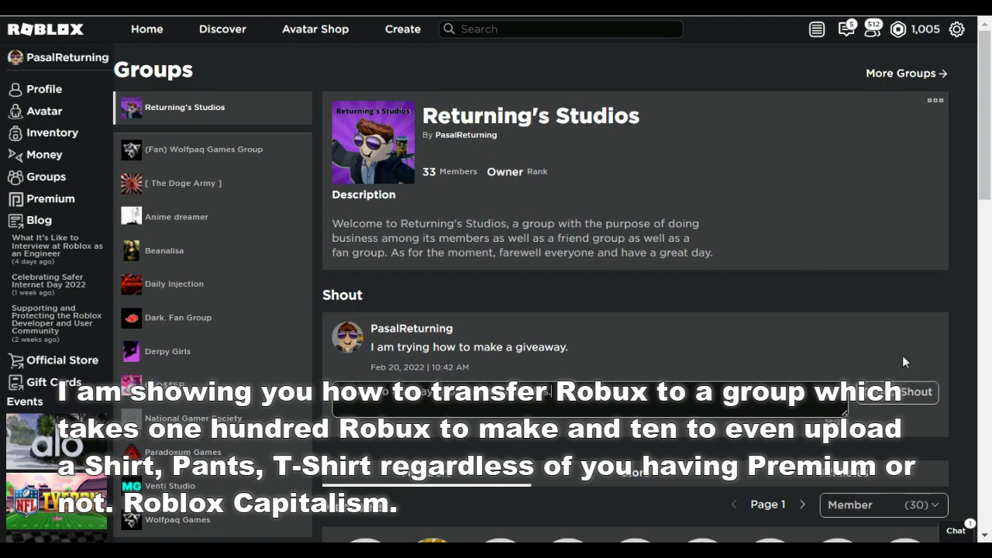
- Go to the group's store and open the page for creating or managing group items
scroll(798, 295, down, 1)
scroll(799, 296, down, 2)
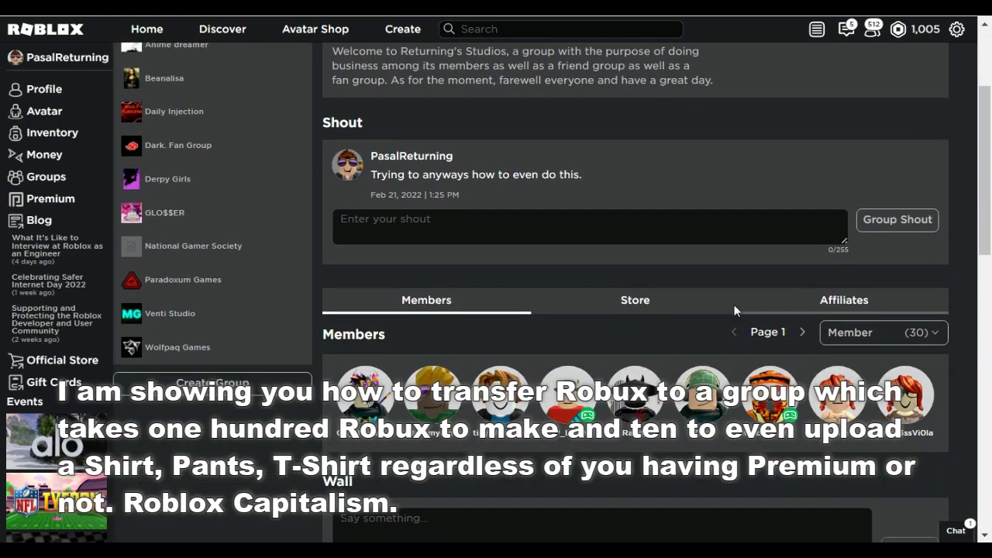
click(642, 308)
scroll(686, 246, down, 2)
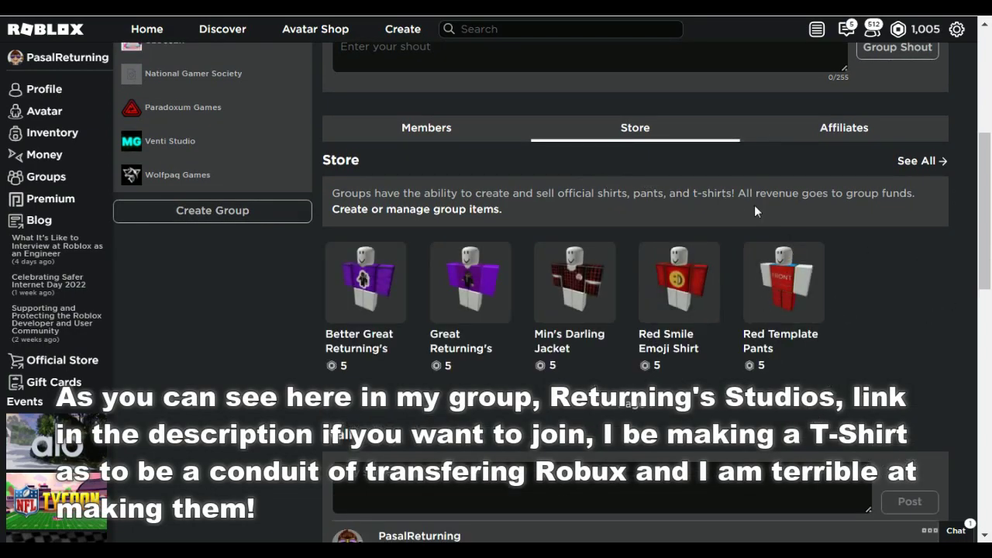
click(464, 217)
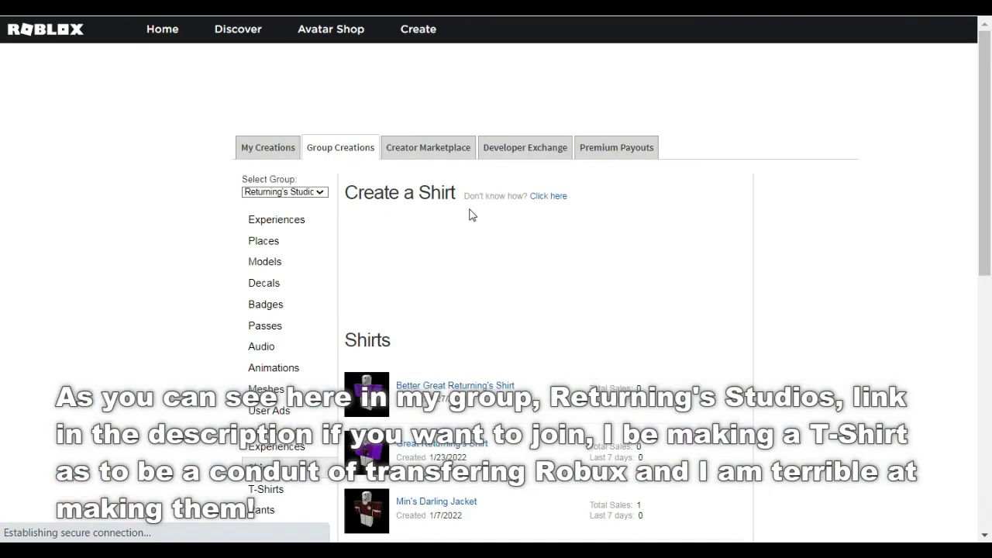
- Show the group's T-shirt creations and open the configuration of the Giveaway Prize T-shirt
scroll(468, 214, down, 1)
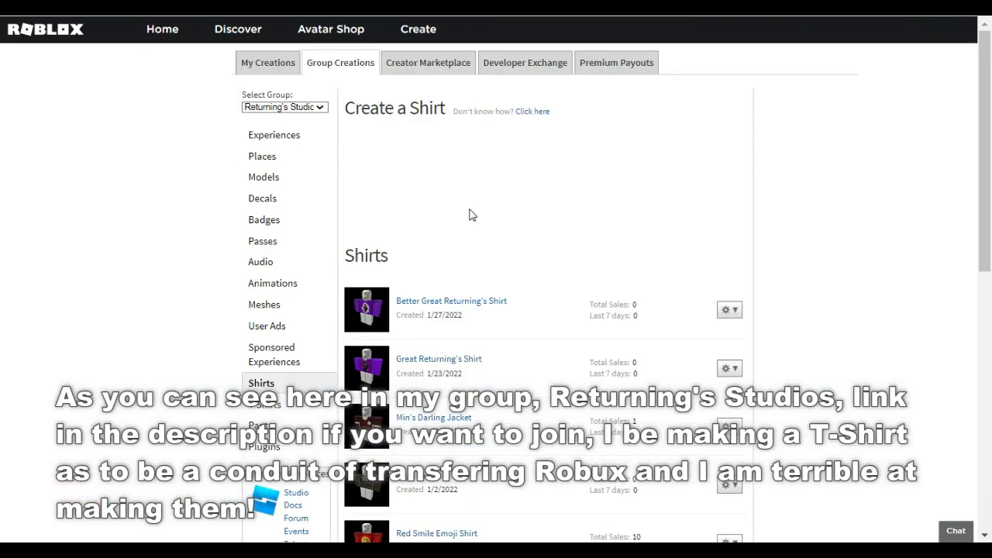
scroll(513, 256, down, 1)
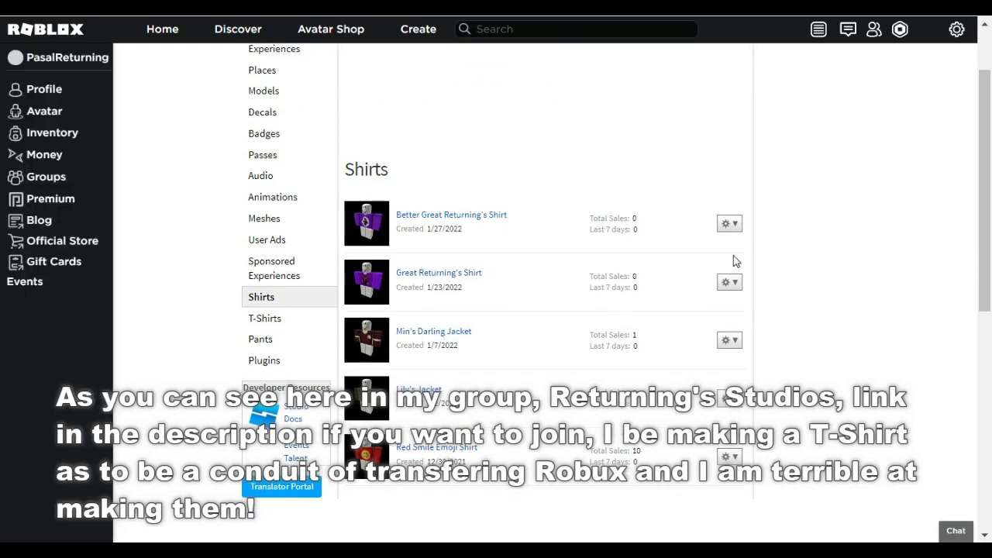
scroll(682, 292, up, 1)
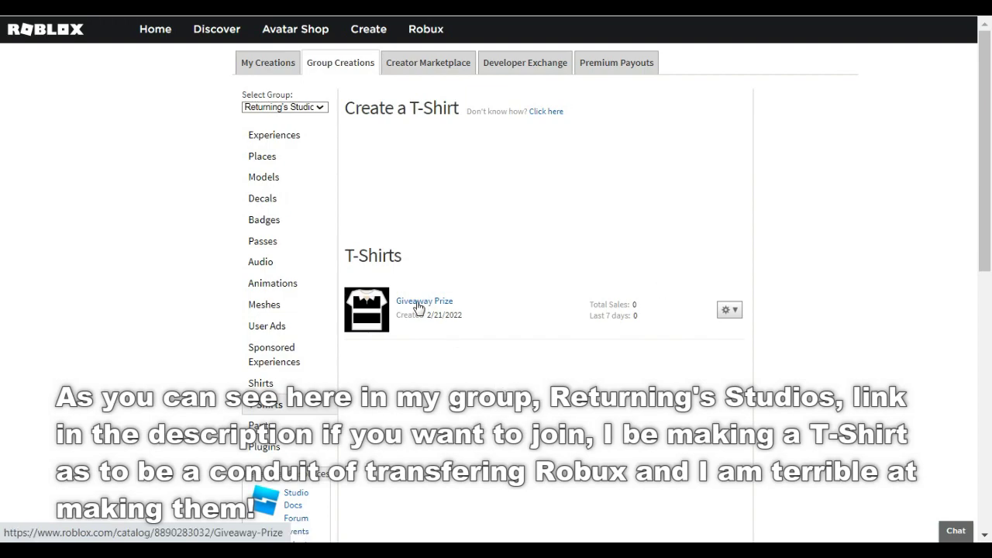
drag(399, 380, 483, 284)
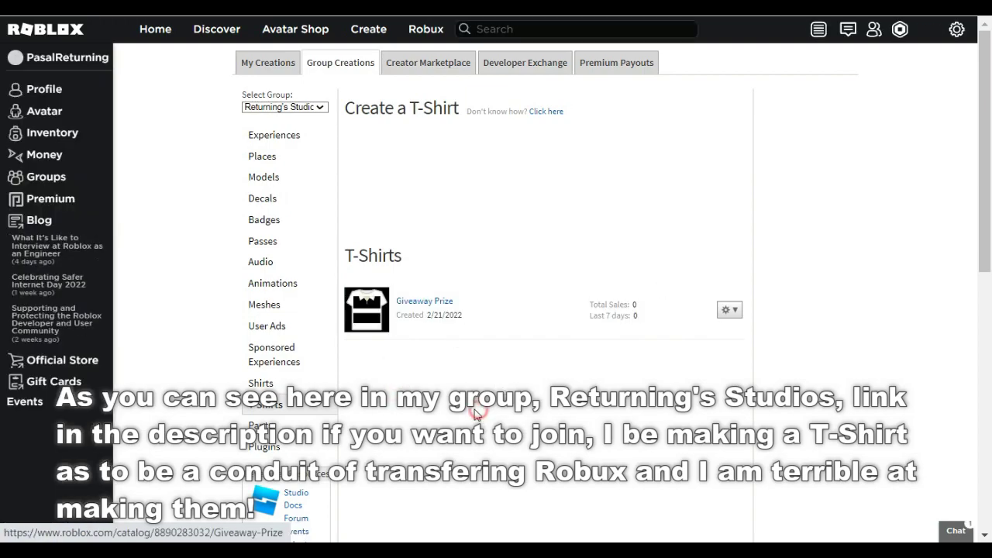
click(377, 373)
drag(377, 373, 543, 328)
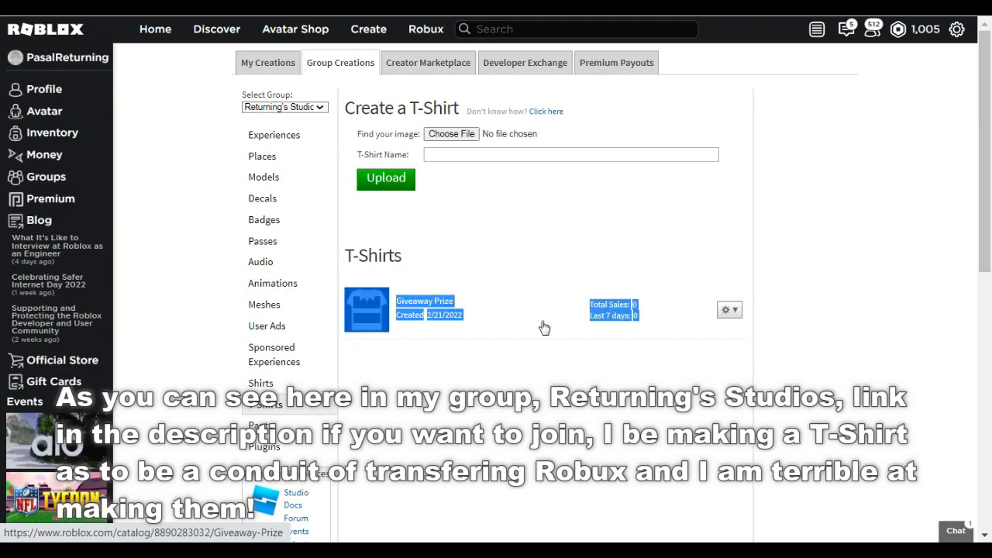
click(458, 380)
click(729, 309)
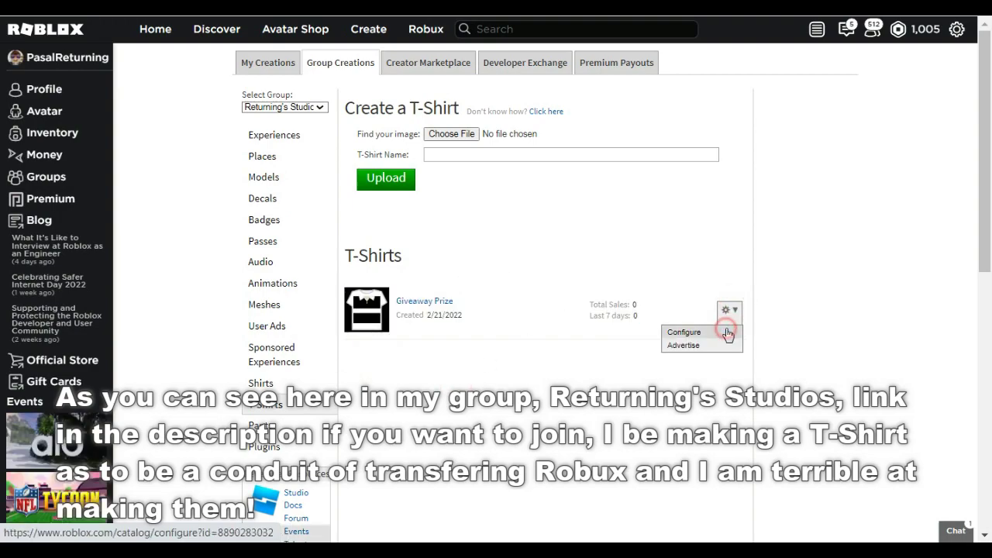
click(726, 332)
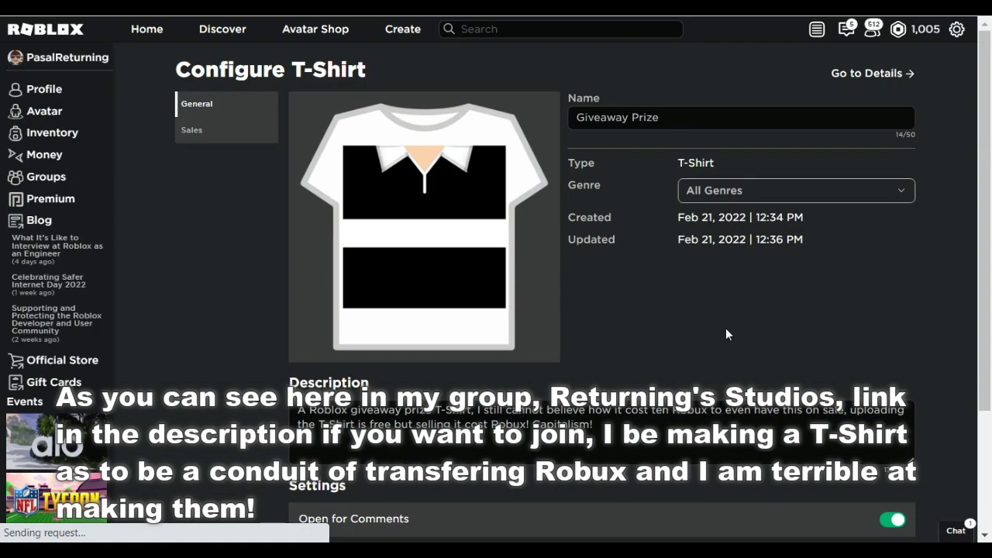
- Read through the Giveaway Prize T-shirt's description and general settings
scroll(620, 341, down, 1)
click(619, 344)
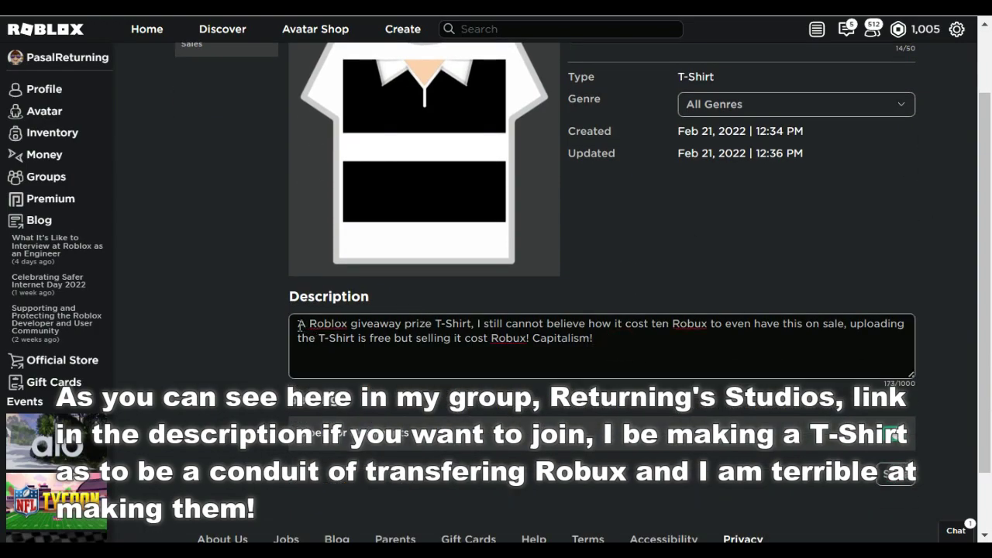
drag(299, 326, 468, 326)
drag(374, 316, 476, 394)
scroll(476, 394, down, 1)
scroll(475, 394, up, 2)
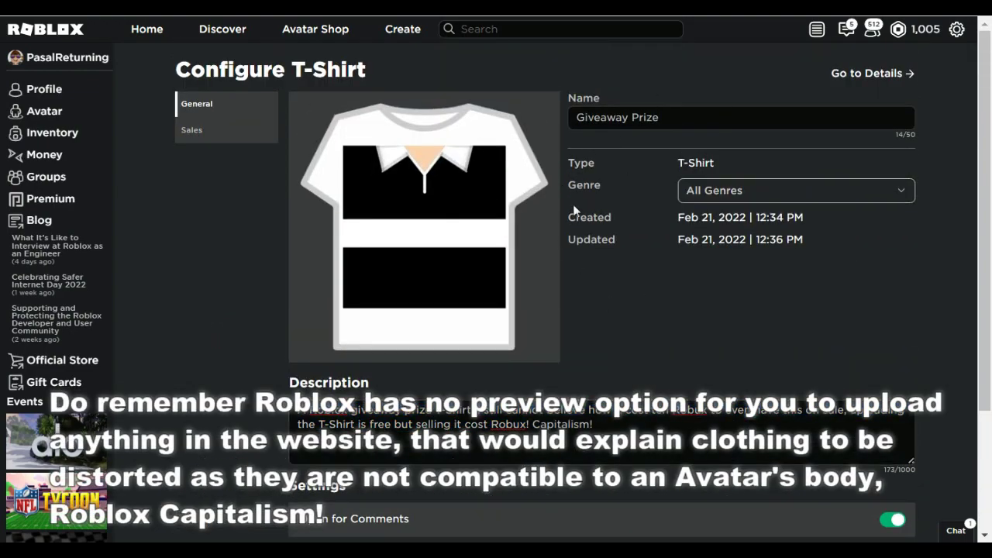
click(238, 138)
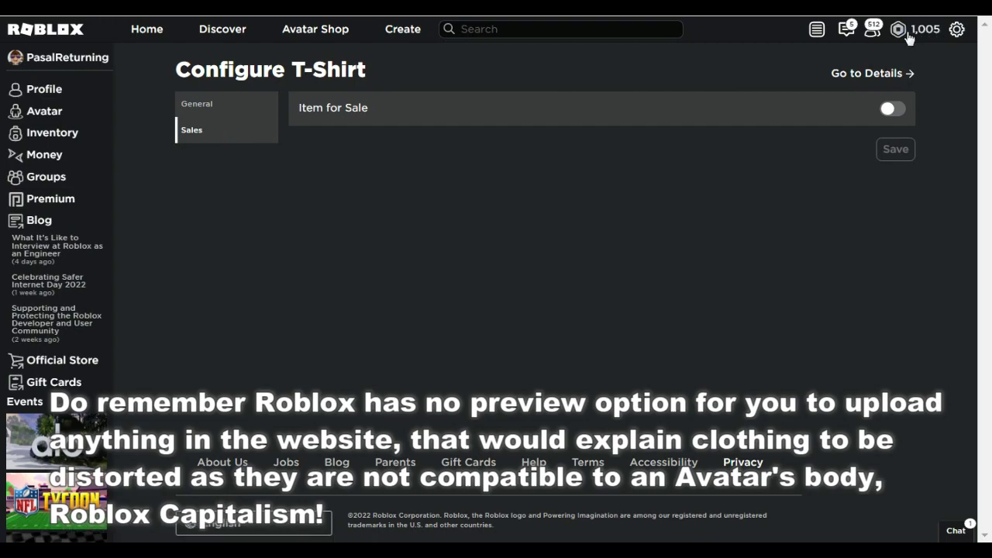
right_click(905, 32)
click(722, 34)
right_click(901, 33)
click(721, 45)
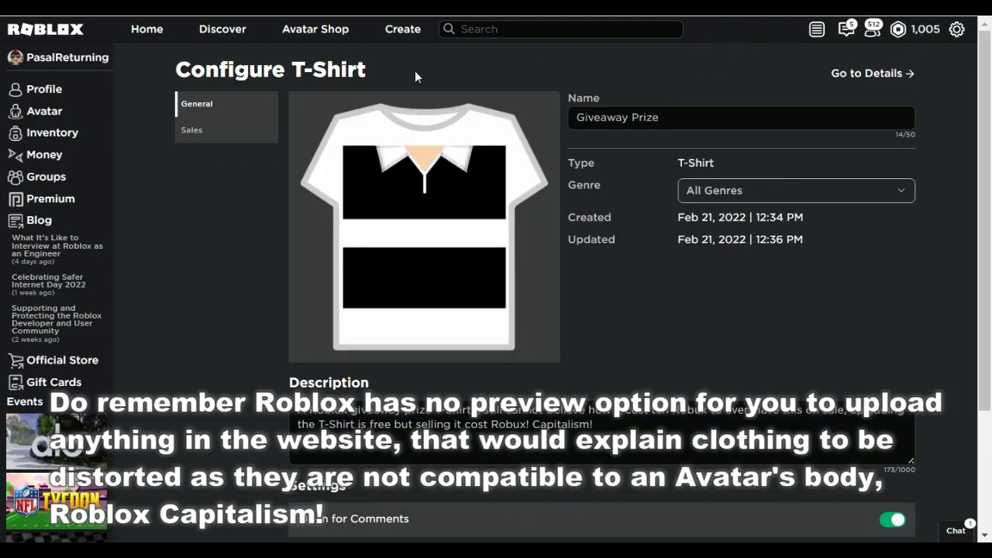
- Open the T-shirt's sales settings and enable Item for Sale
click(251, 131)
right_click(590, 60)
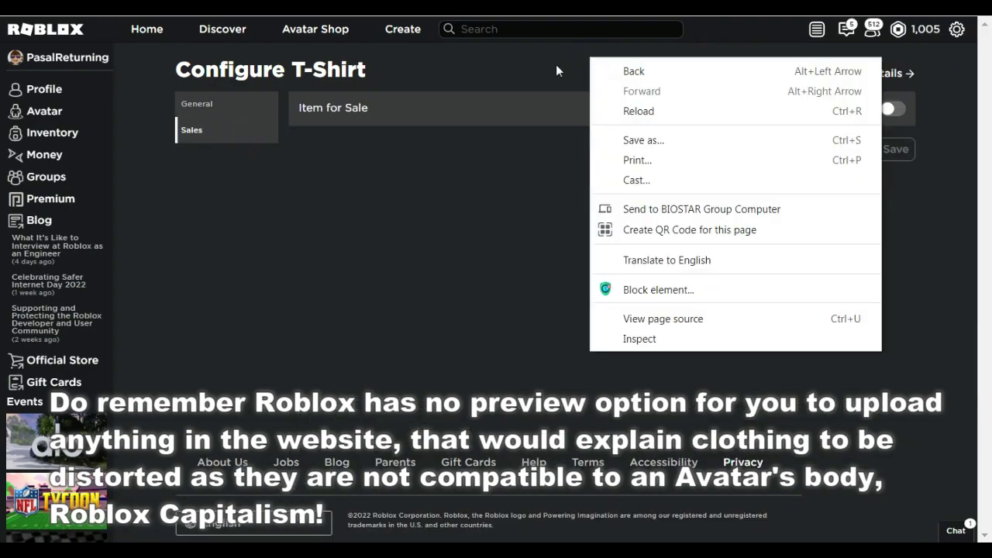
click(570, 64)
click(887, 110)
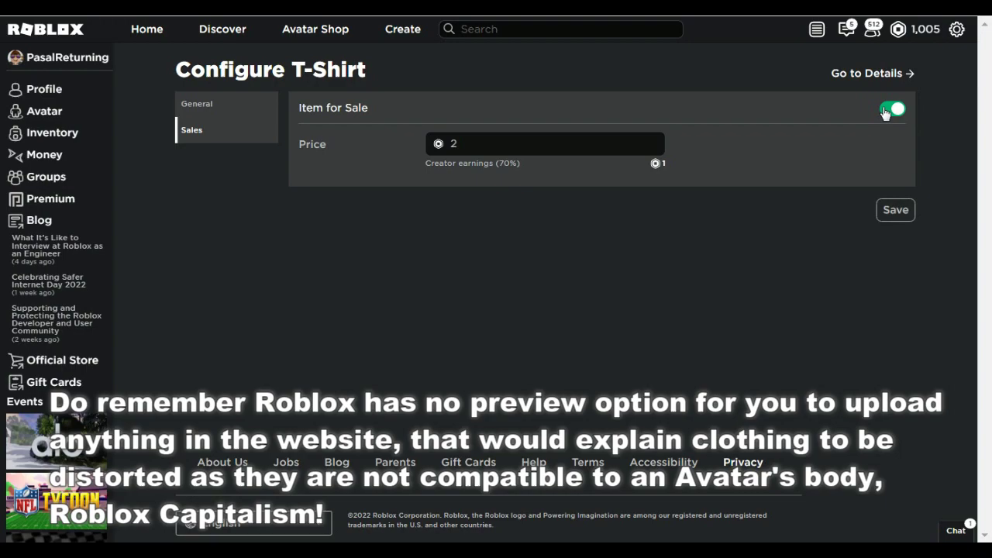
- Set the T-shirt's price to 100 Robux
click(510, 166)
drag(450, 176, 553, 166)
click(524, 189)
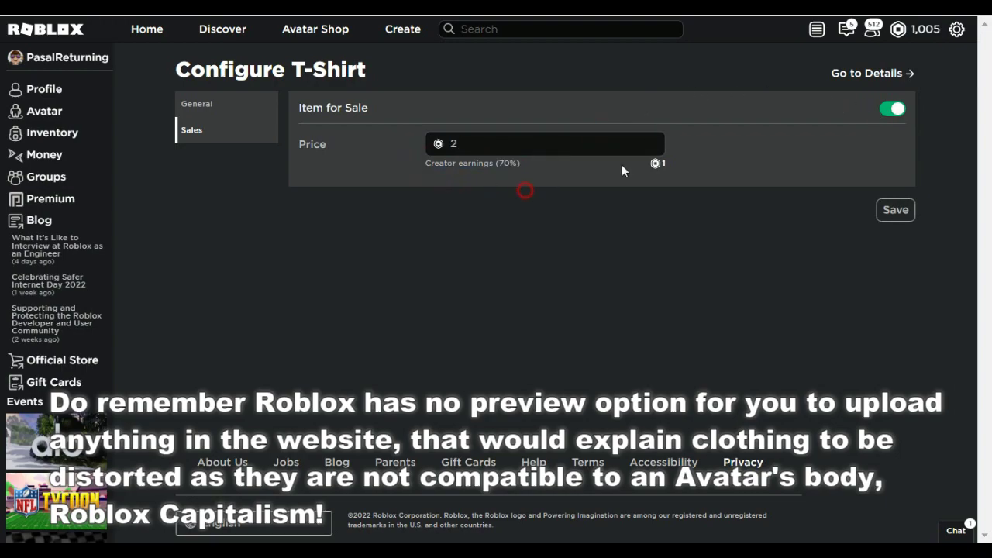
click(505, 144)
key(BackSpace)
text(100)
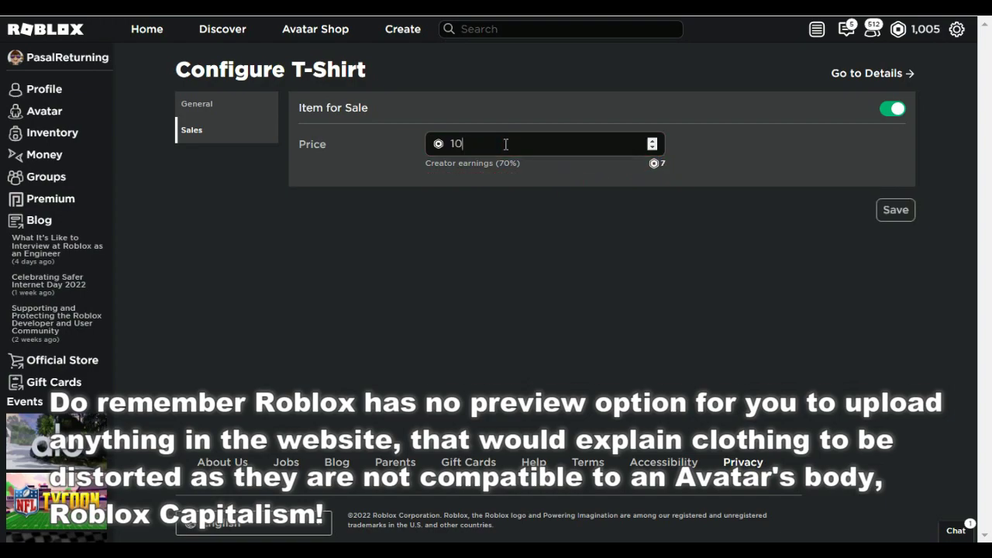
drag(682, 160, 711, 268)
click(527, 268)
- Replace the T-shirt's price with 130 Robux
click(496, 142)
key(BackSpace)
key(BackSpace)
key(BackSpace)
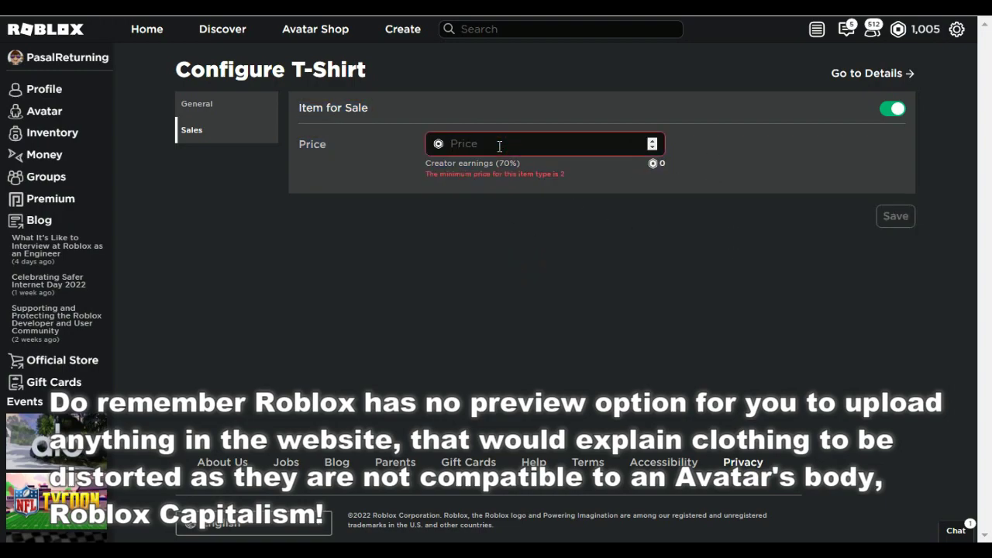
text(130)
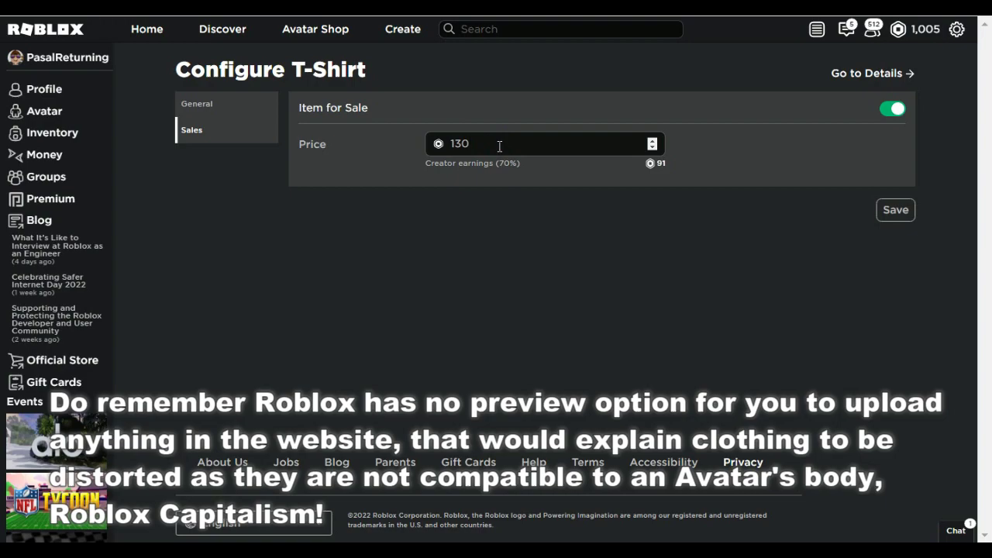
click(609, 246)
triple_click(559, 171)
- Set the T-shirt's price to 143 Robux
click(517, 144)
key(BackSpace)
key(BackSpace)
text(43)
click(529, 144)
key(BackSpace)
text(2)
key(BackSpace)
text(3)
drag(430, 163, 447, 144)
drag(564, 274, 550, 17)
click(543, 144)
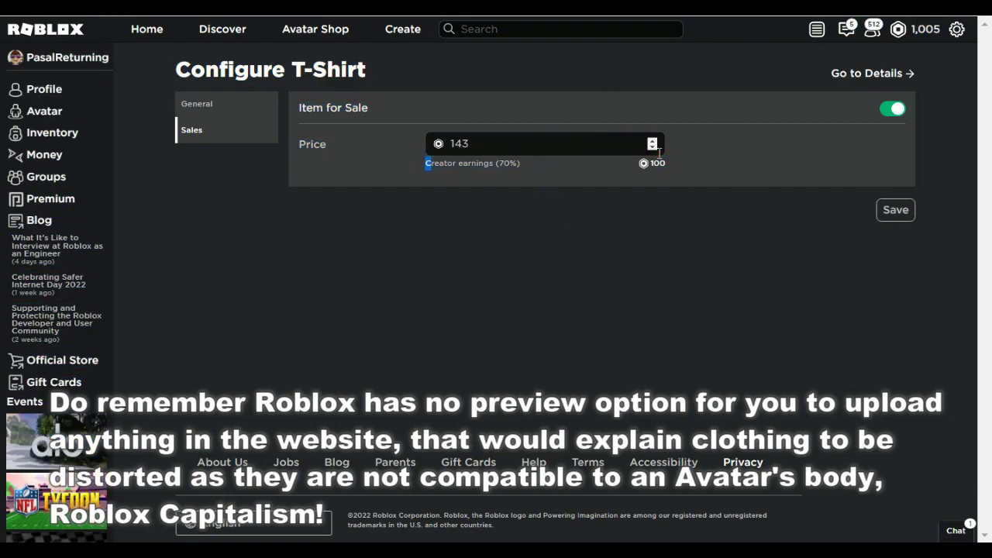
drag(177, 70, 345, 108)
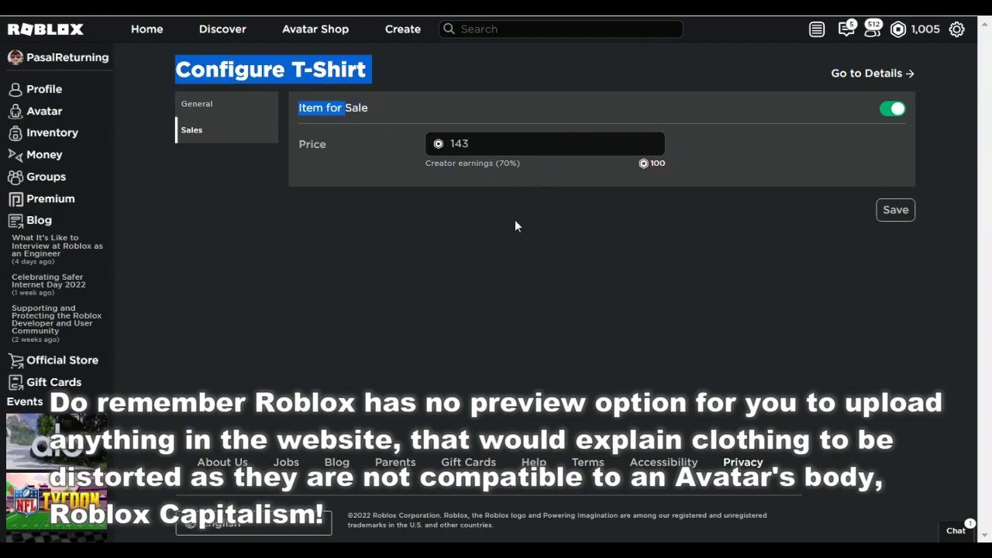
click(579, 219)
- Save the T-shirt's sales settings and accept the 10 Robux selling fee
click(891, 213)
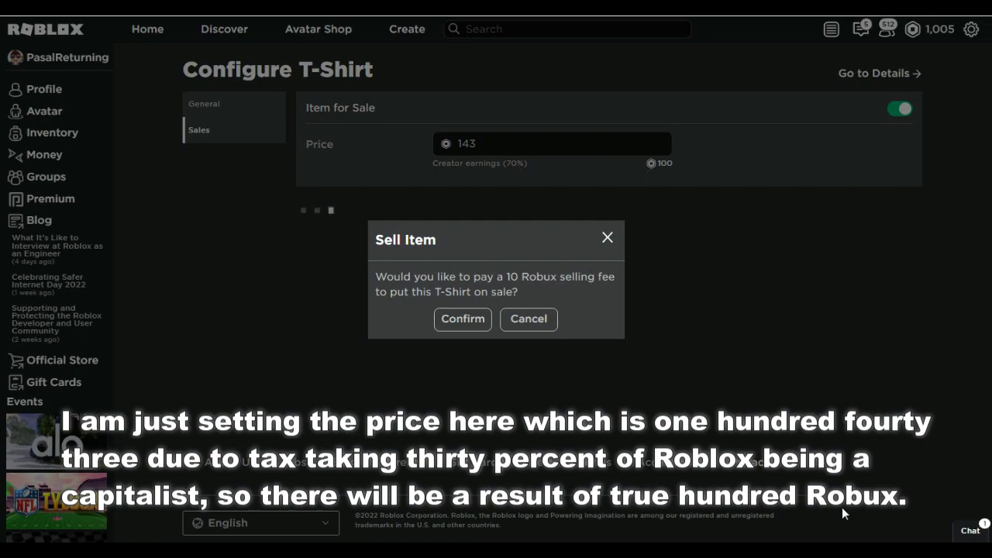
drag(419, 232, 437, 240)
mouse_move(497, 277)
mouse_down()
mouse_move(672, 290)
mouse_move(558, 277)
mouse_move(611, 278)
mouse_move(500, 291)
mouse_up()
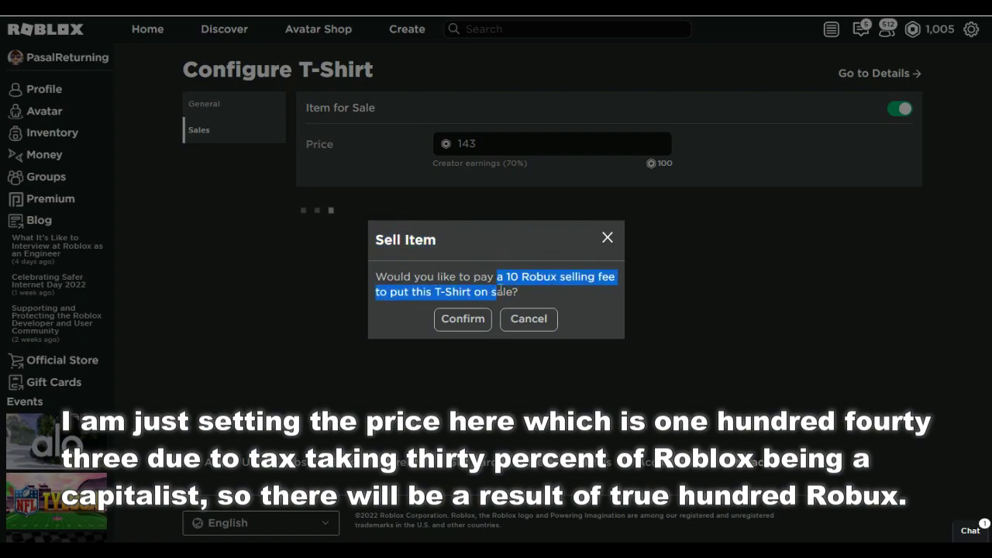
click(480, 276)
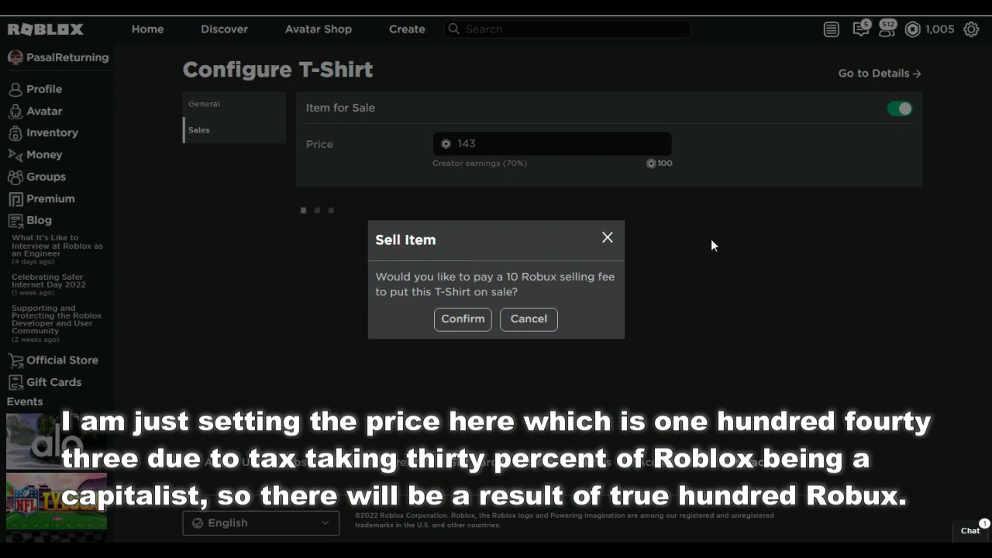
click(455, 318)
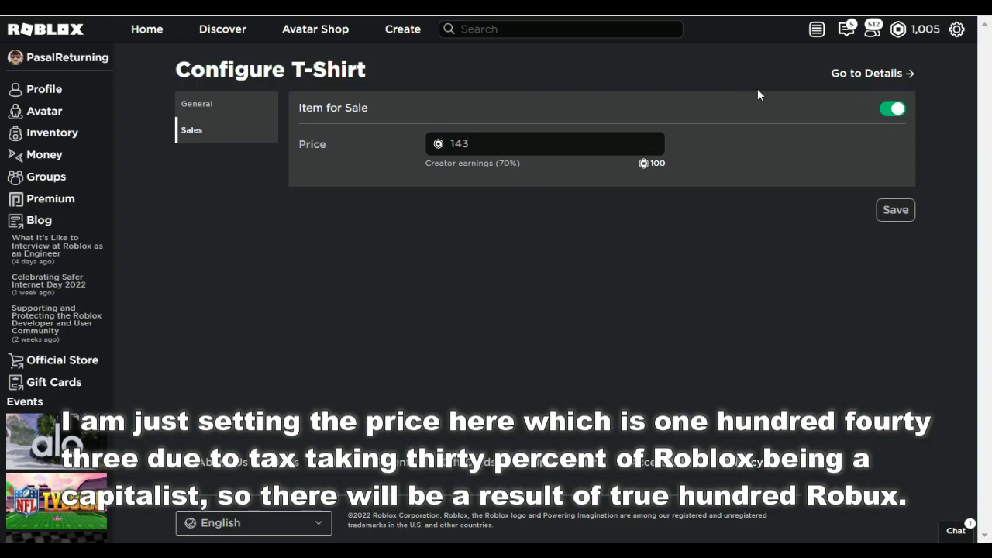
- Open the Giveaway Prize T-shirt's details page and look at its comments
click(891, 74)
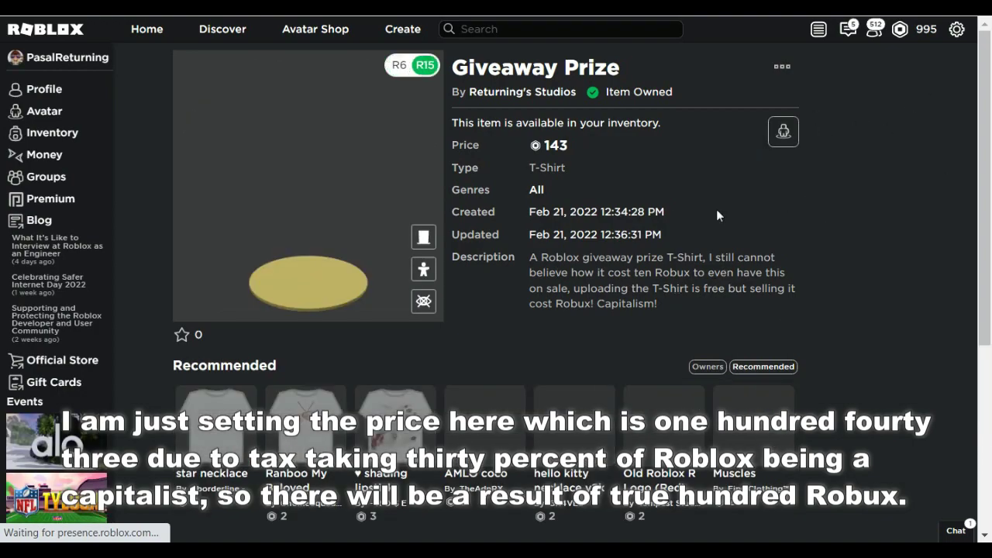
scroll(785, 203, down, 4)
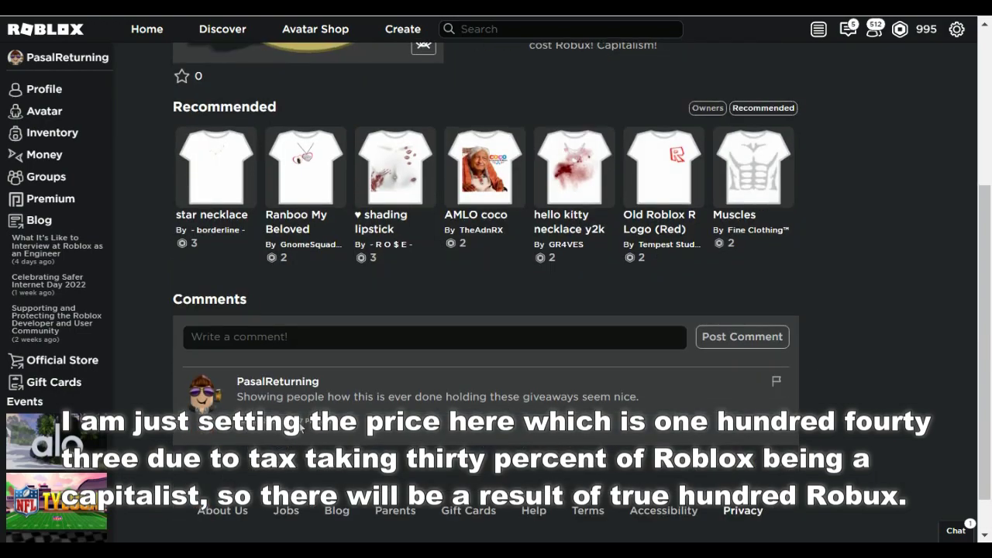
- Post the comment "And now I try to delete this from my inventory and then buy it so the Robux will be given to the group."
drag(258, 397, 513, 396)
click(271, 352)
click(318, 347)
text(And now I try to d)
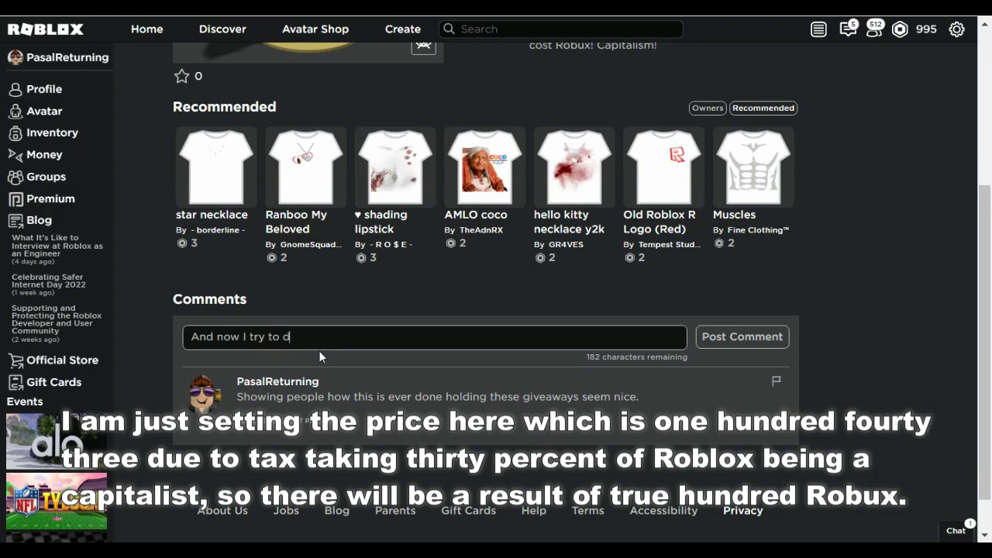
text(elete this from my invent)
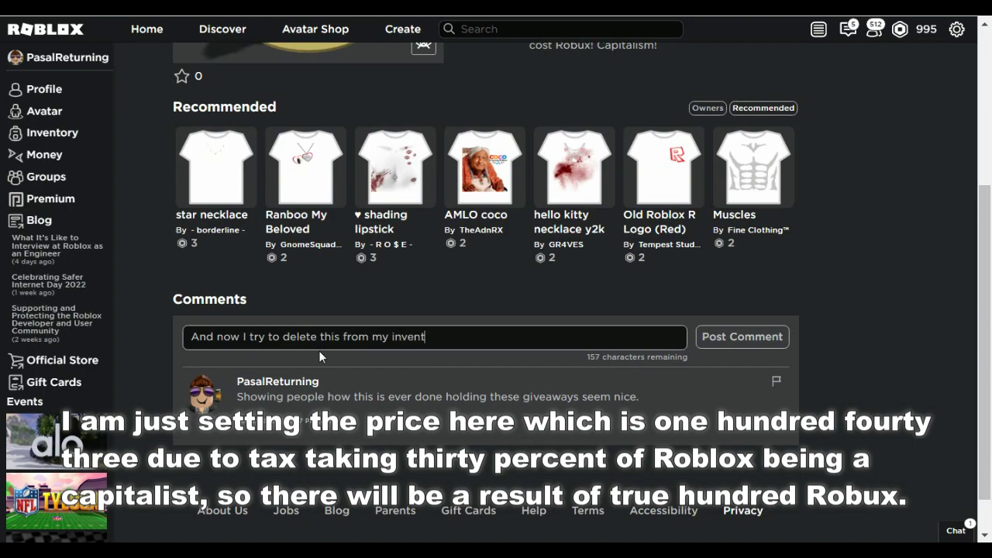
text(ory and then buy it )
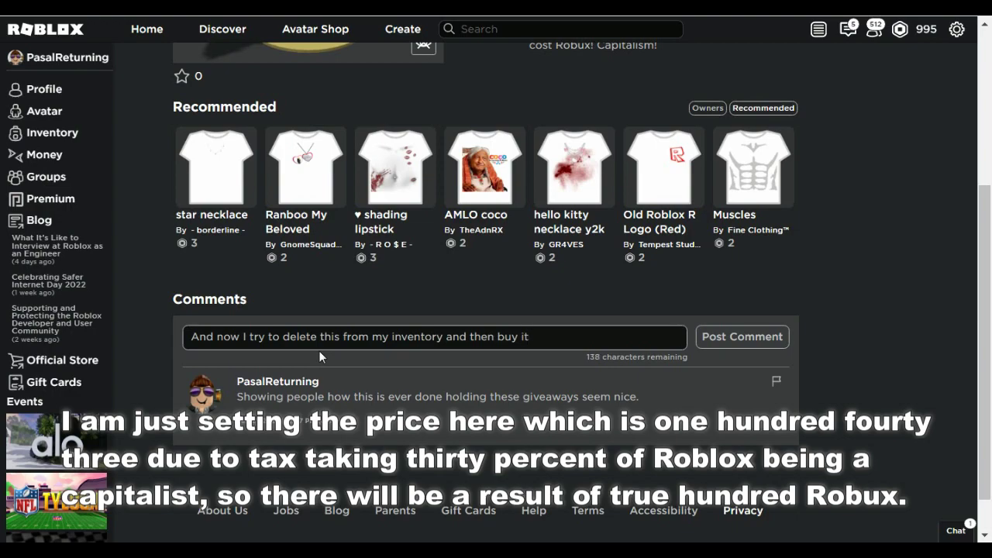
text(so the Robux will be give)
text(o th)
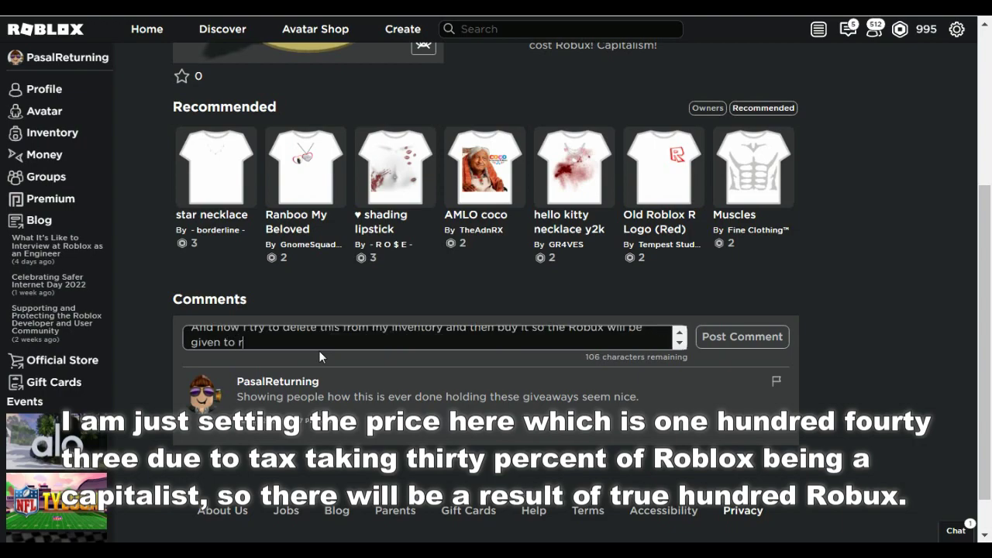
key(BackSpace)
text(he group.)
click(736, 337)
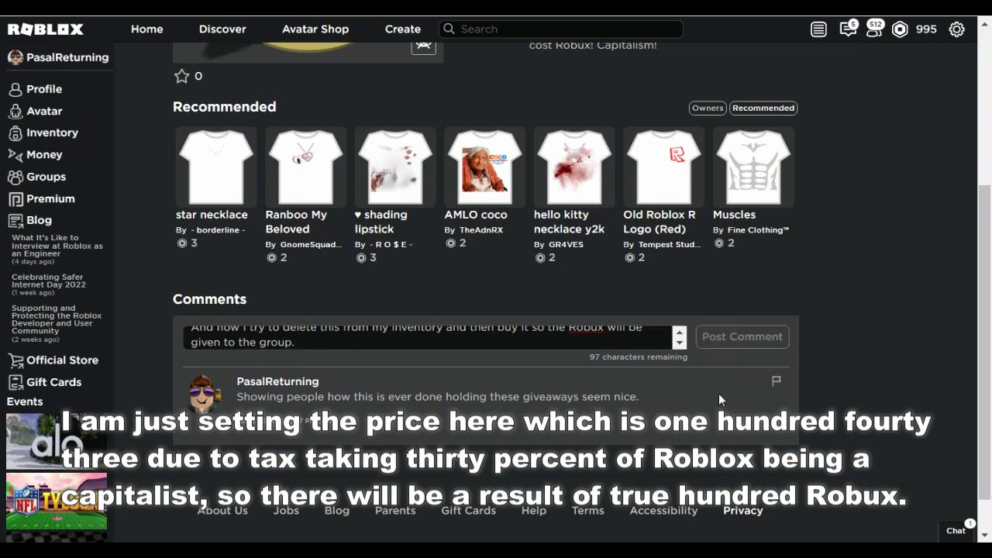
drag(719, 392, 617, 422)
click(627, 363)
scroll(811, 393, up, 3)
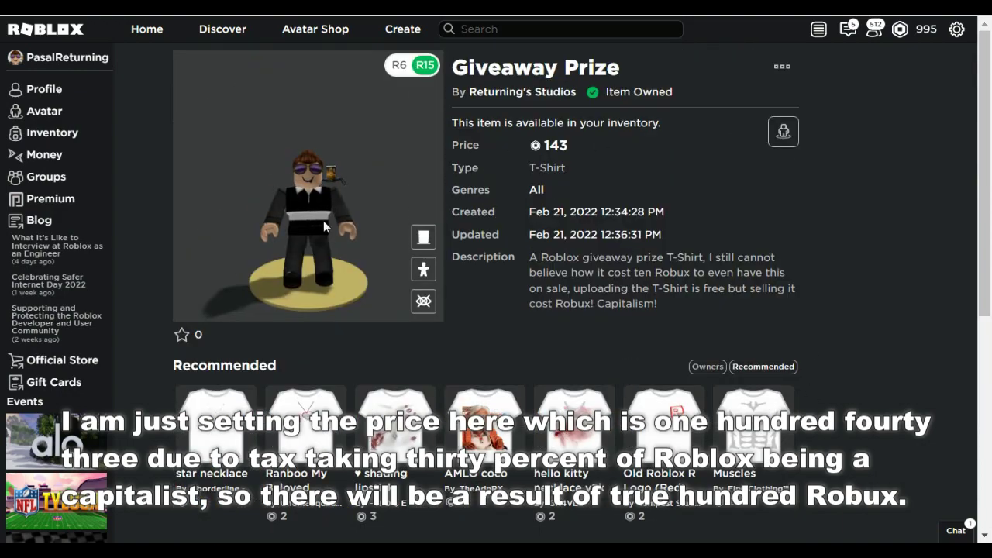
drag(431, 205, 724, 166)
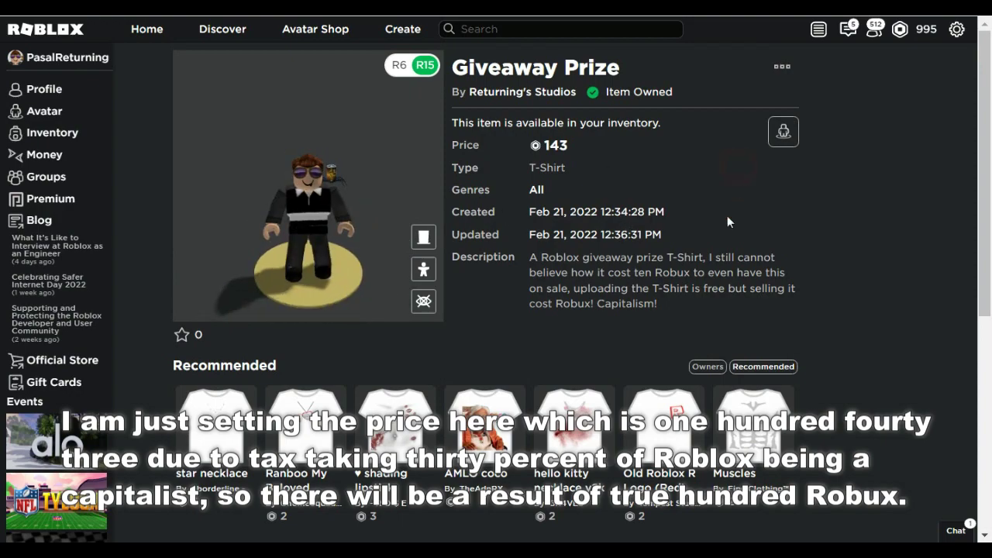
drag(302, 233, 673, 93)
click(782, 67)
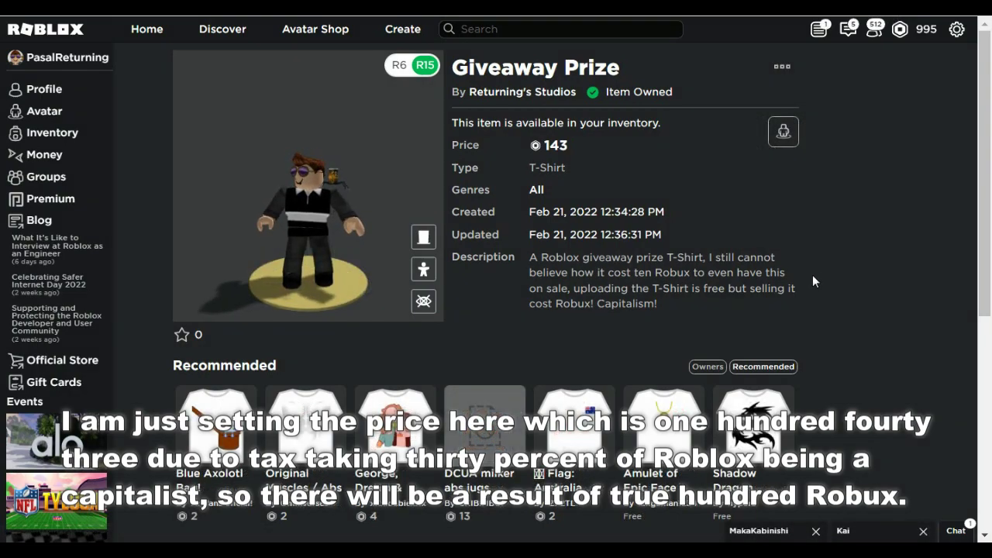
- Post the comment "I hesitated but I have to do this, for the greater good or not. I am to experiment."
click(986, 147)
scroll(490, 261, down, 5)
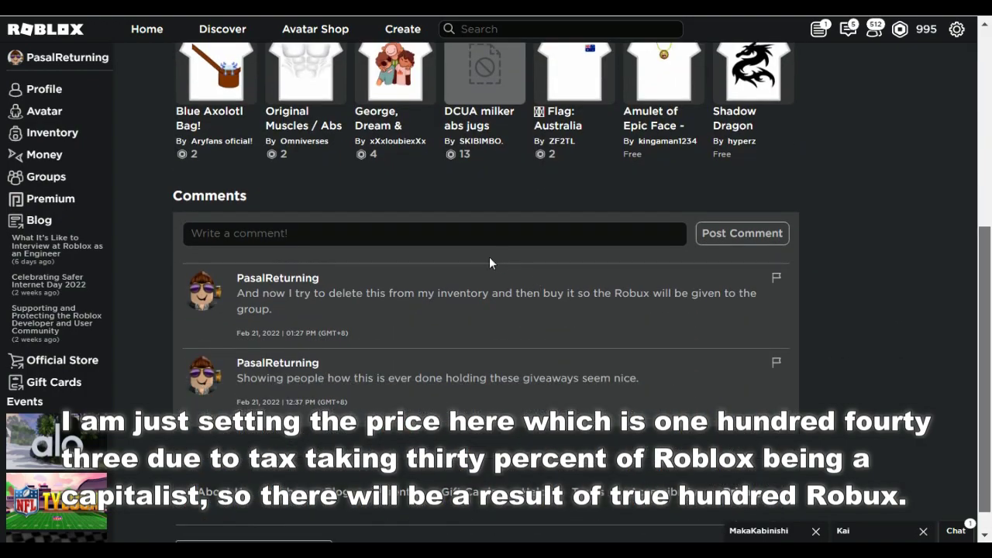
text(I)
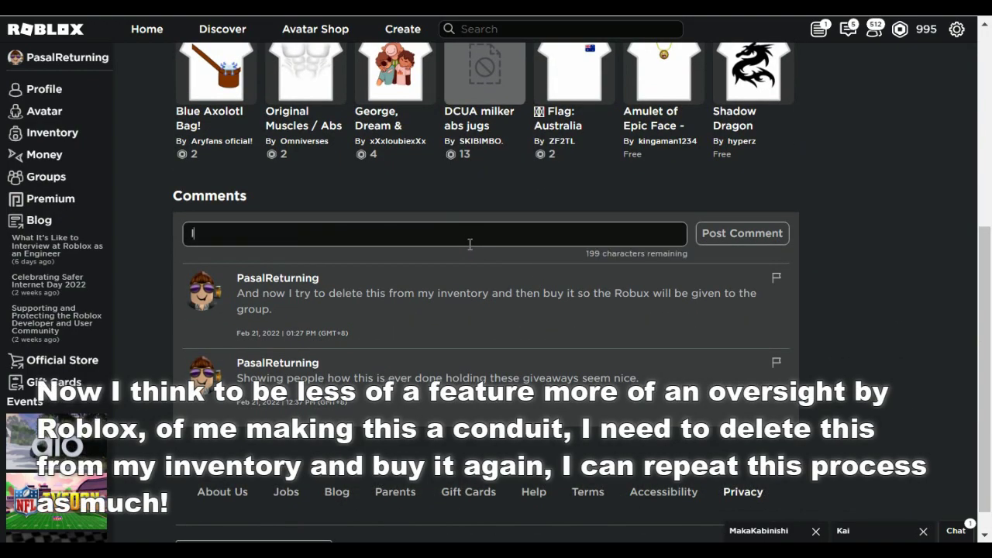
text( hesitated but I have to do)
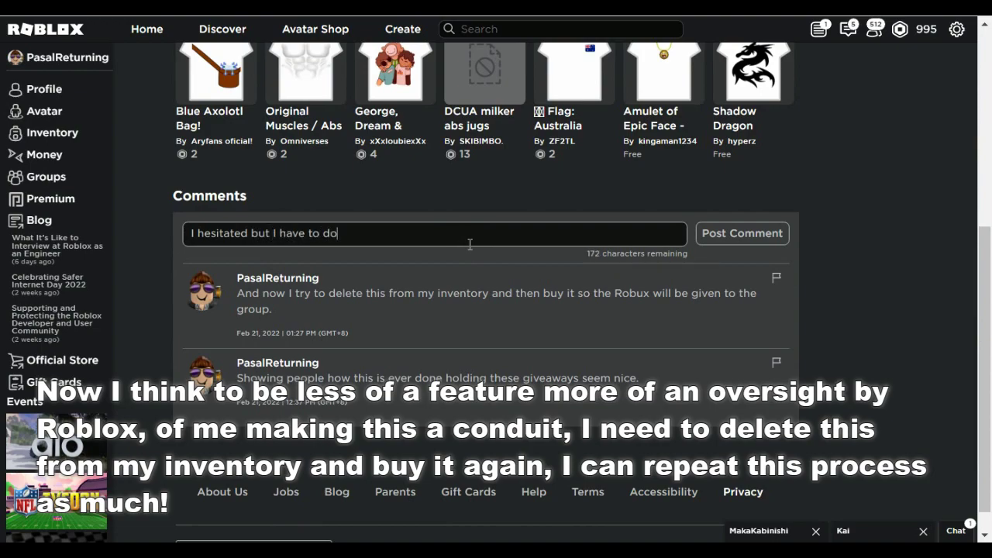
text( this, for the grea)
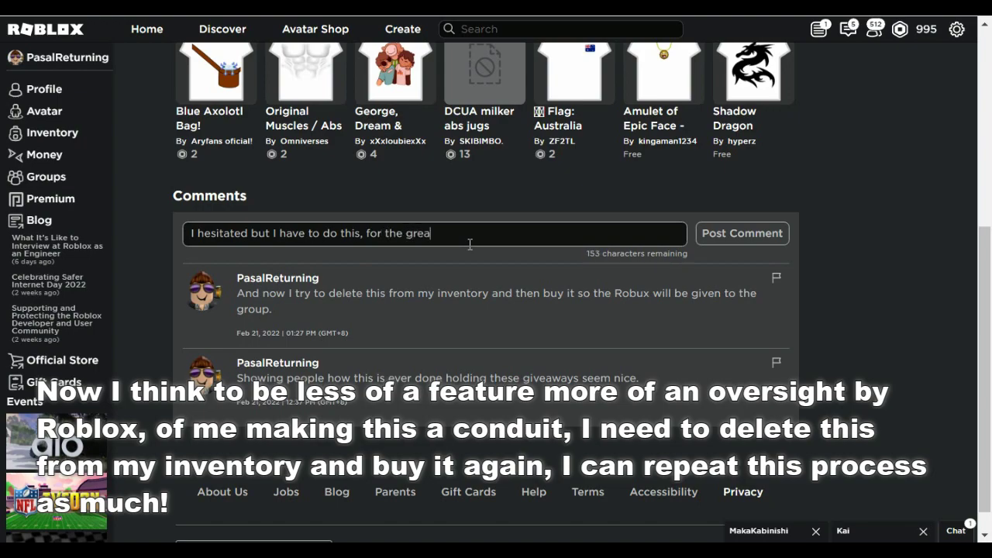
text(ter good or not. I am to)
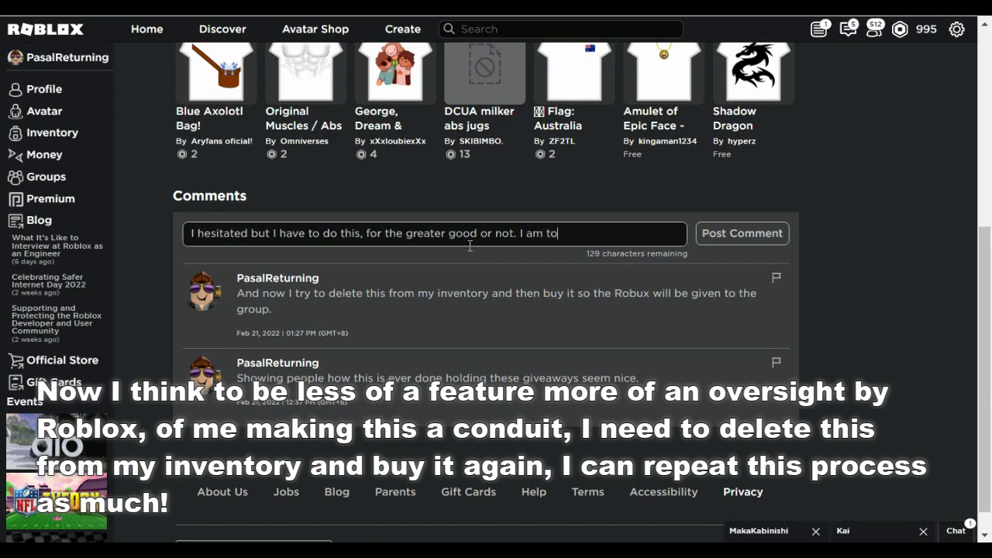
text( experiment.)
click(774, 234)
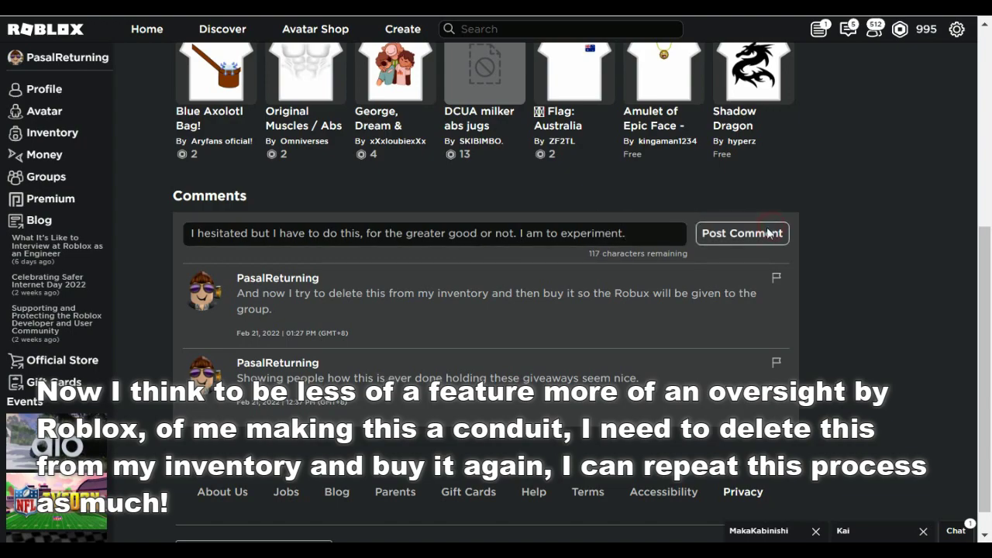
- Delete the Giveaway Prize T-shirt from the inventory and confirm the permanent deletion
scroll(900, 221, up, 5)
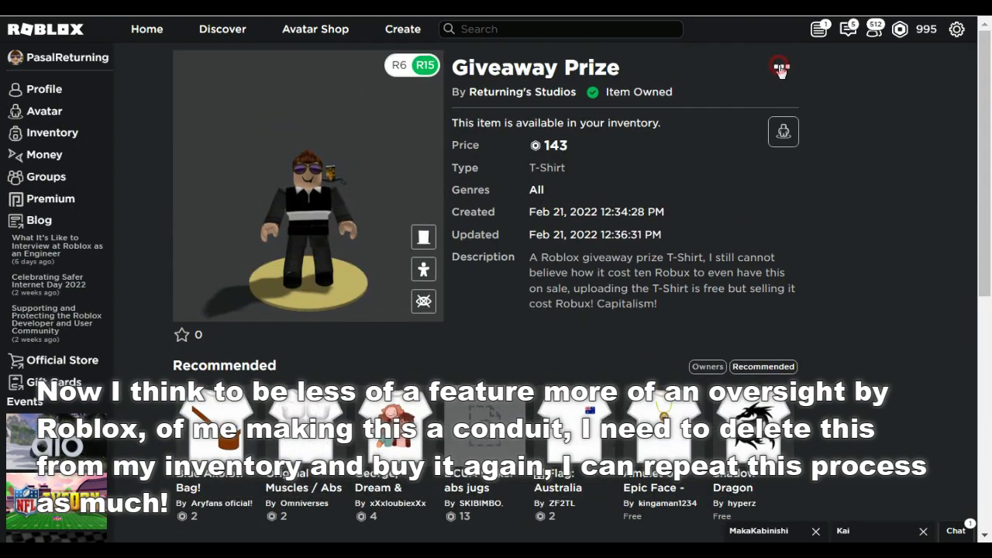
click(781, 69)
click(764, 128)
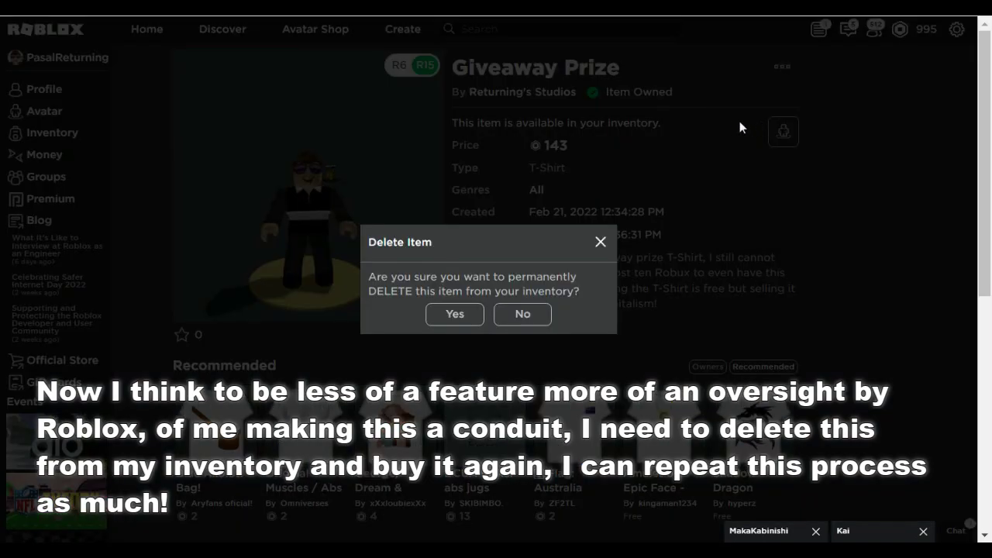
drag(369, 283, 468, 277)
click(467, 273)
click(443, 313)
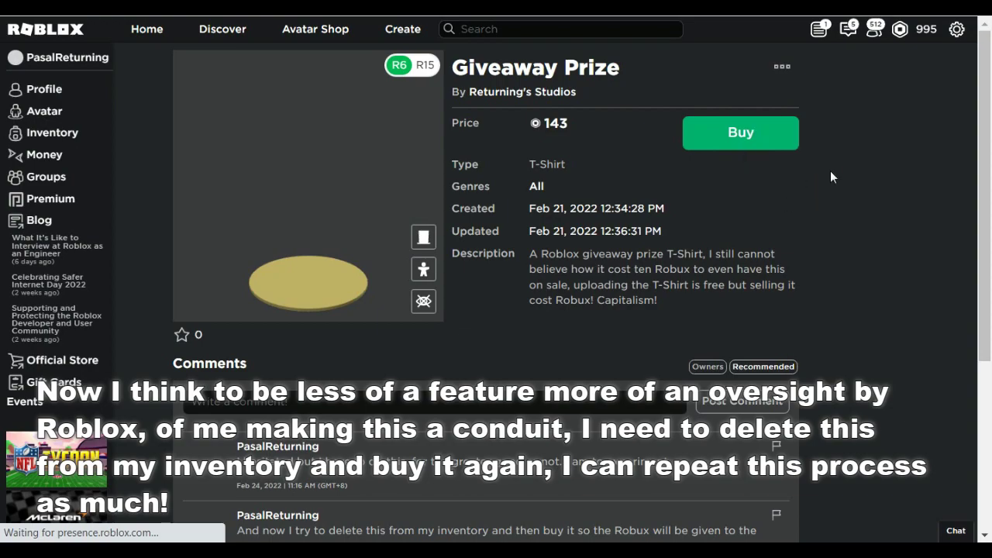
- Comment "Now I buy it so the Robux will be transferred to the group, this is less of a feature more of an oversight by the platform."
scroll(731, 246, down, 1)
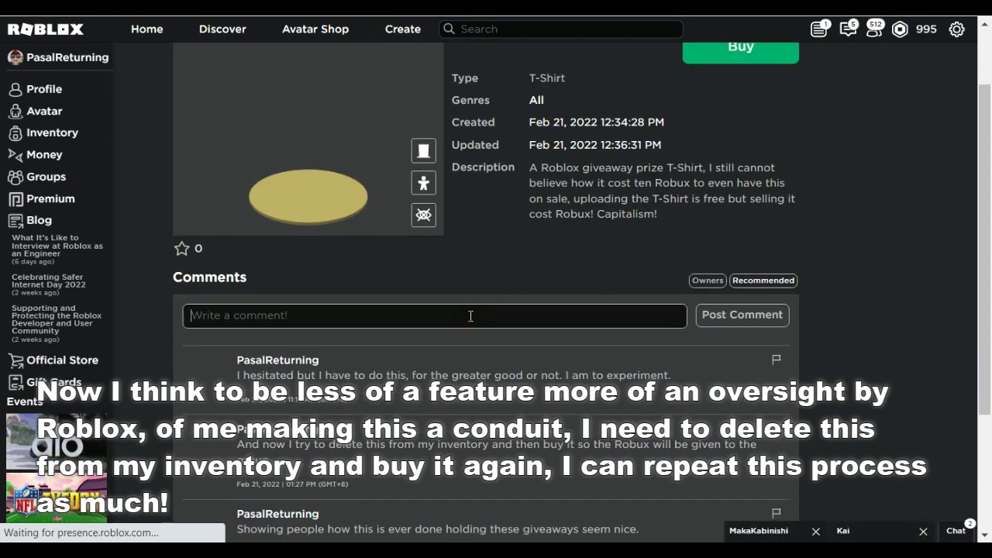
click(469, 318)
text(Now )
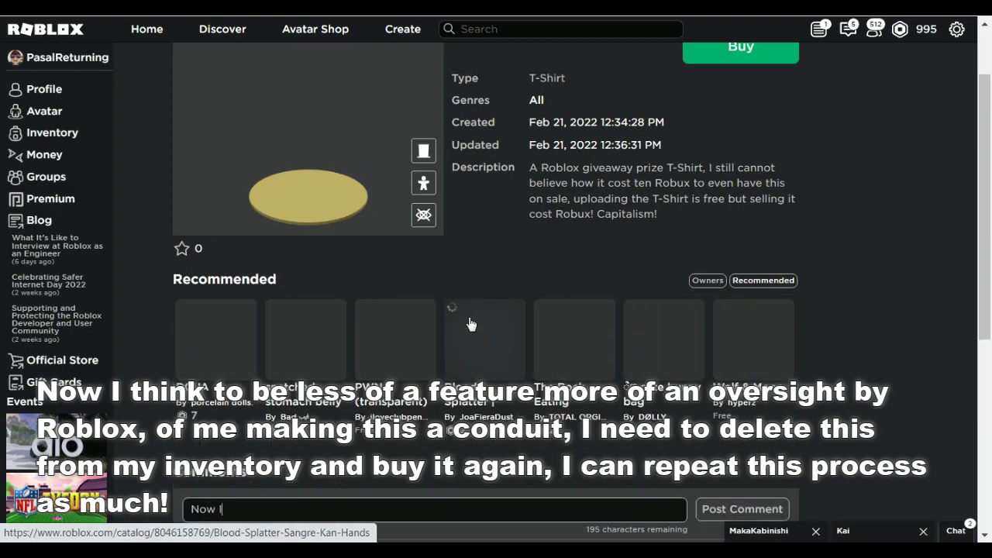
text(I buy it )
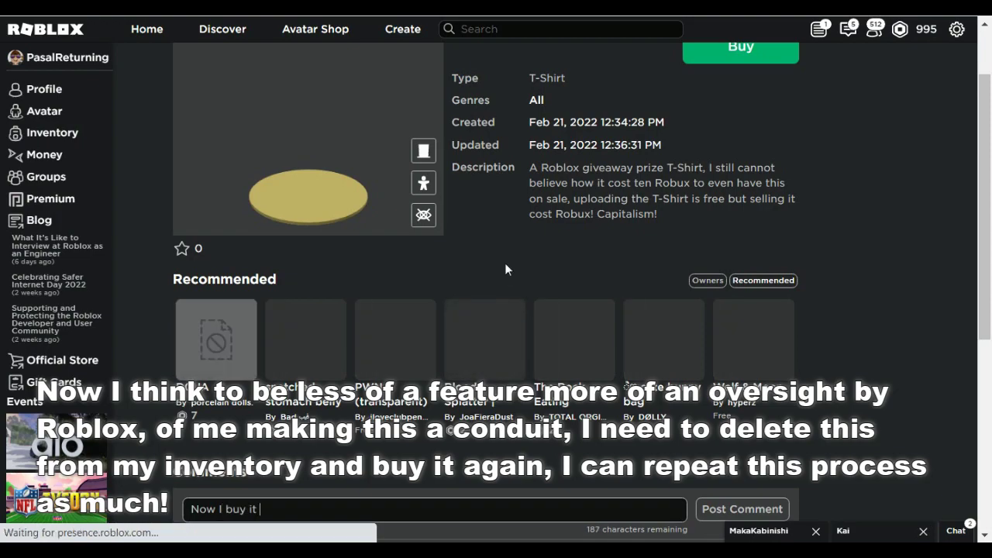
text(so the Robux will be transfe)
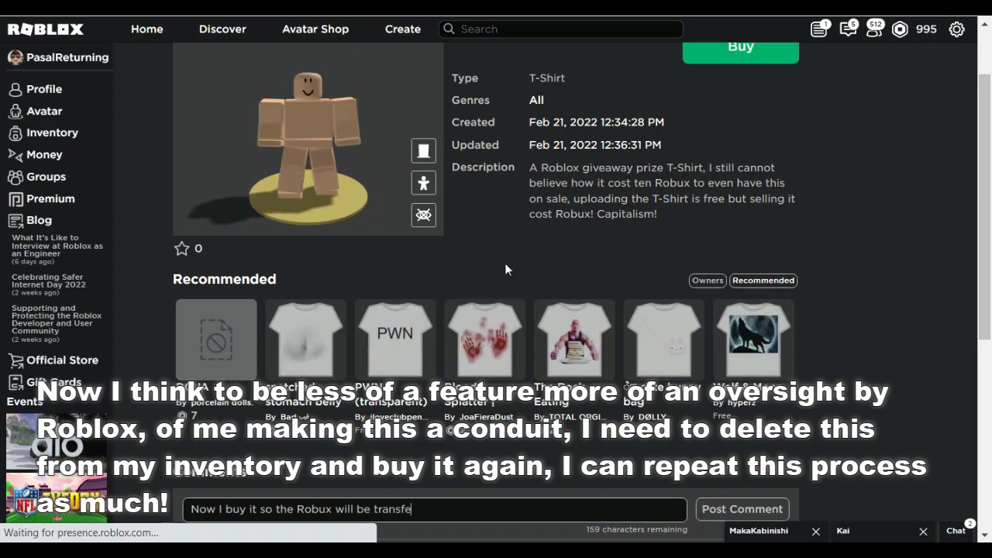
text(rred to)
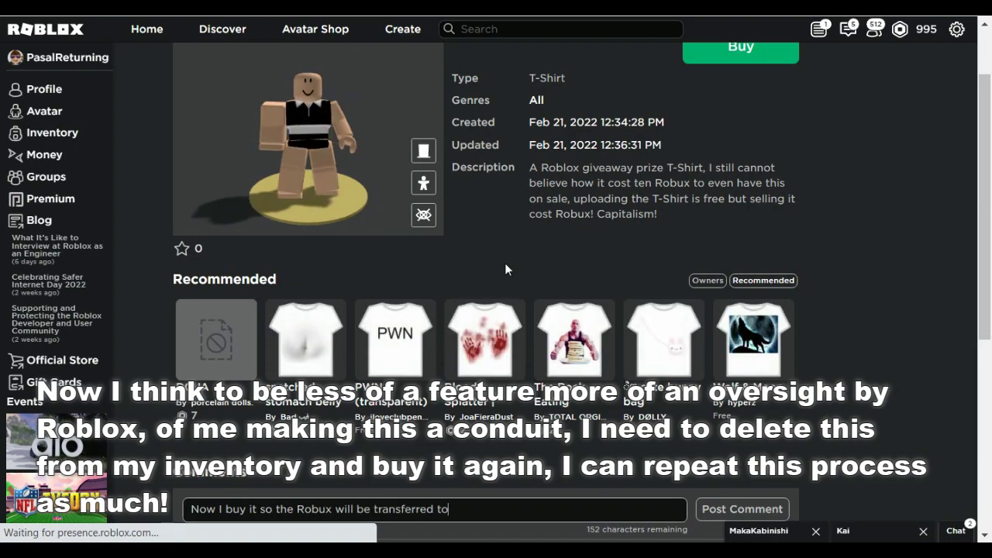
text( the group)
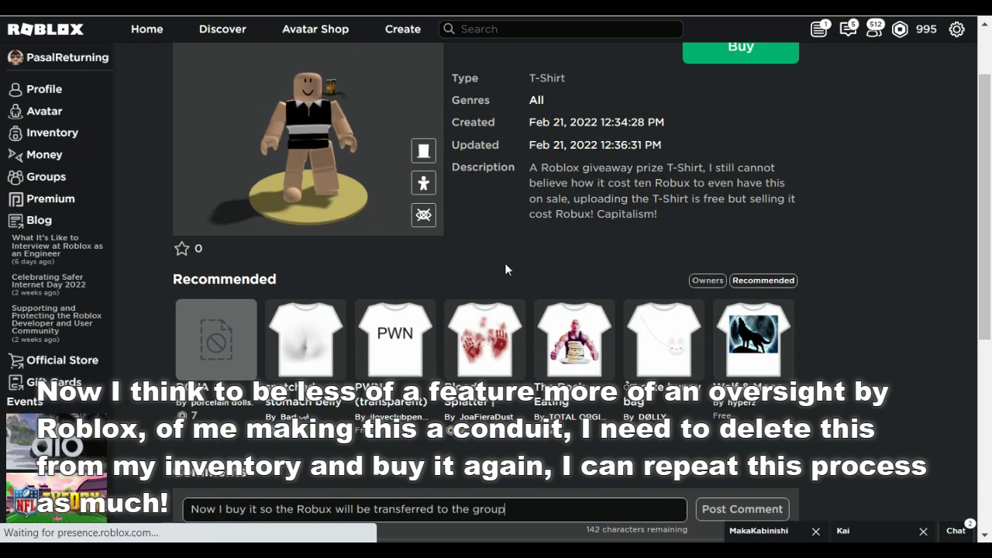
text(, this i)
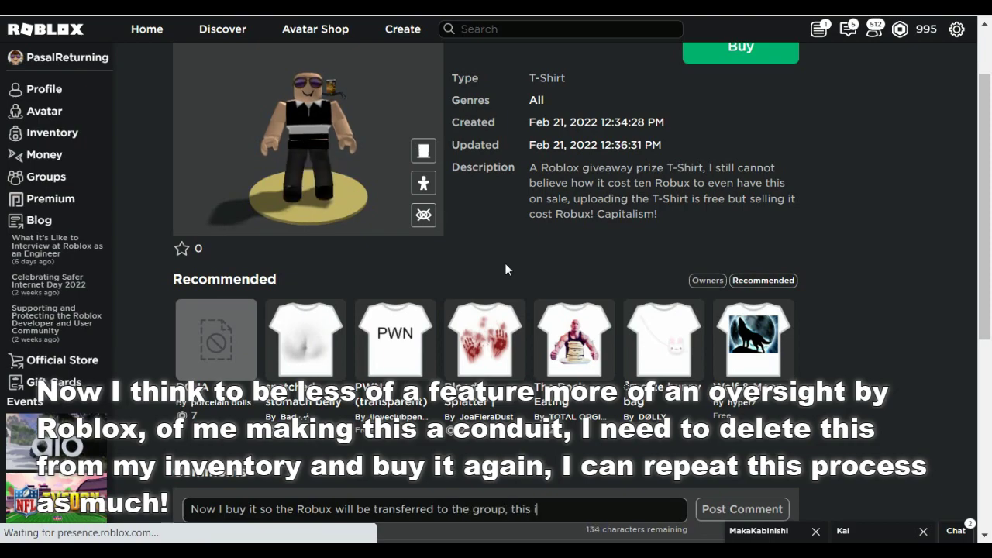
text(s less of a fea)
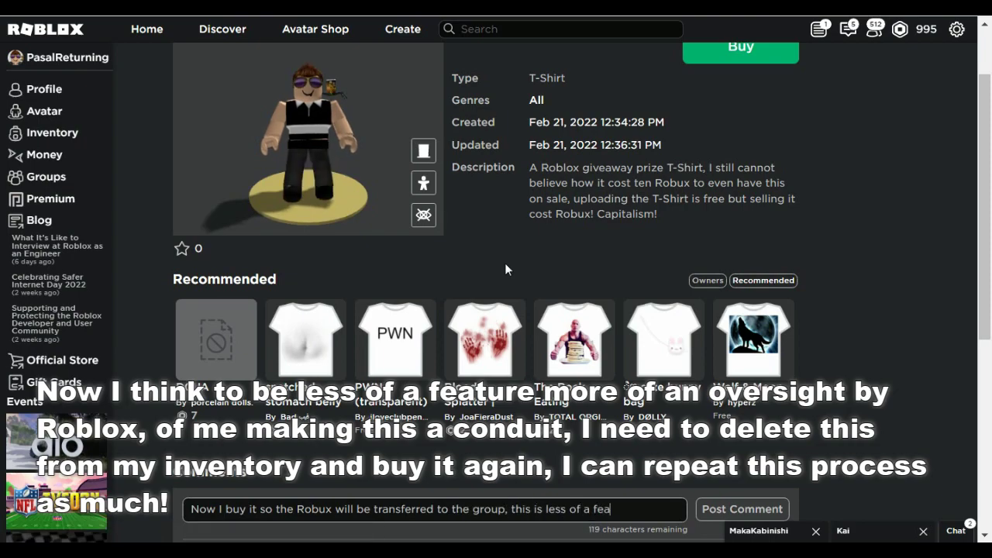
text(ture more of an )
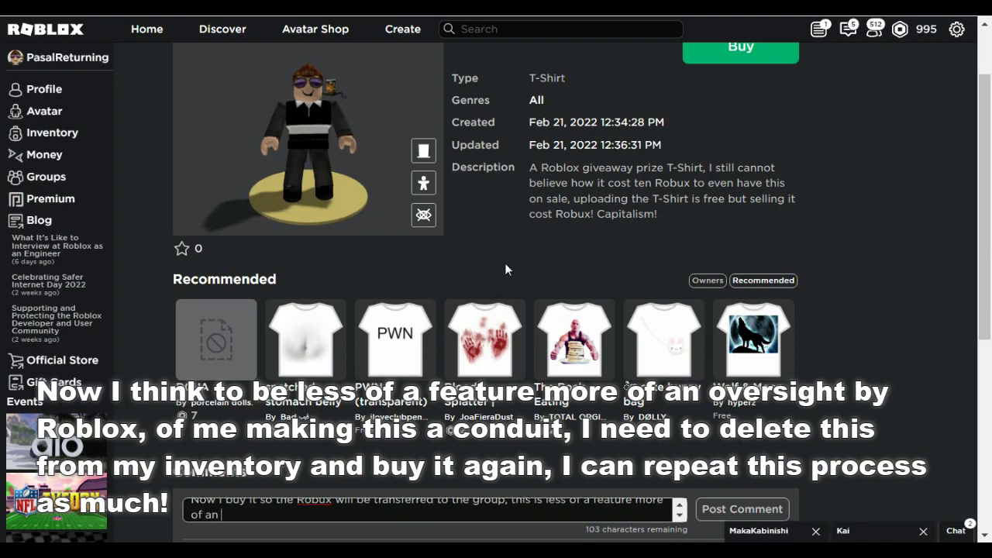
text(oversight by the platform.)
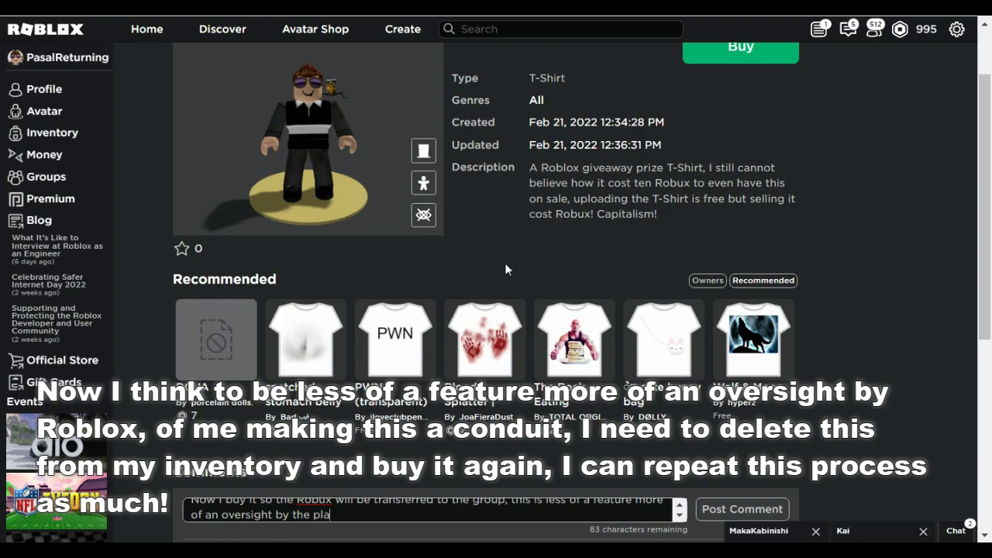
scroll(488, 335, down, 1)
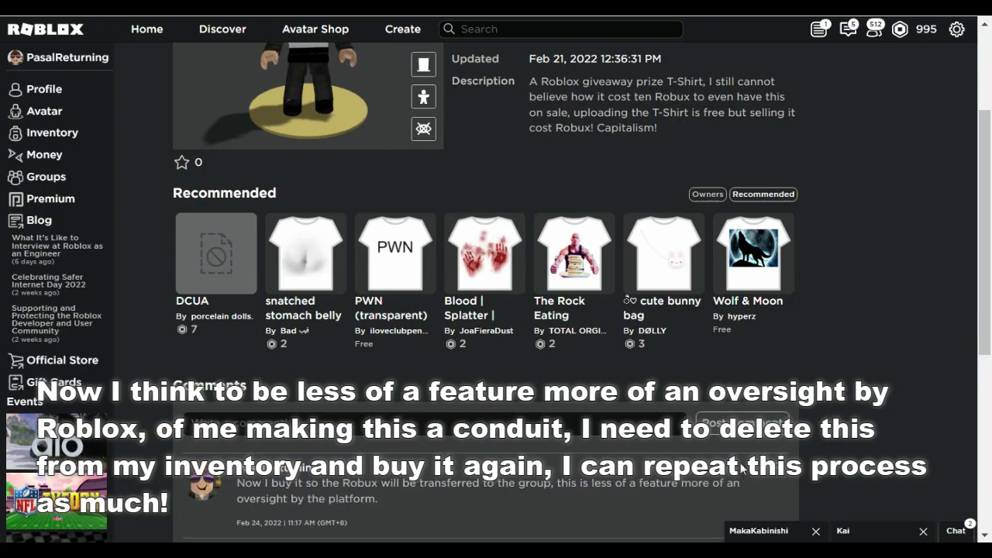
- Buy the Giveaway Prize T-shirt from Returning's Studios for 143 Robux
scroll(492, 447, up, 2)
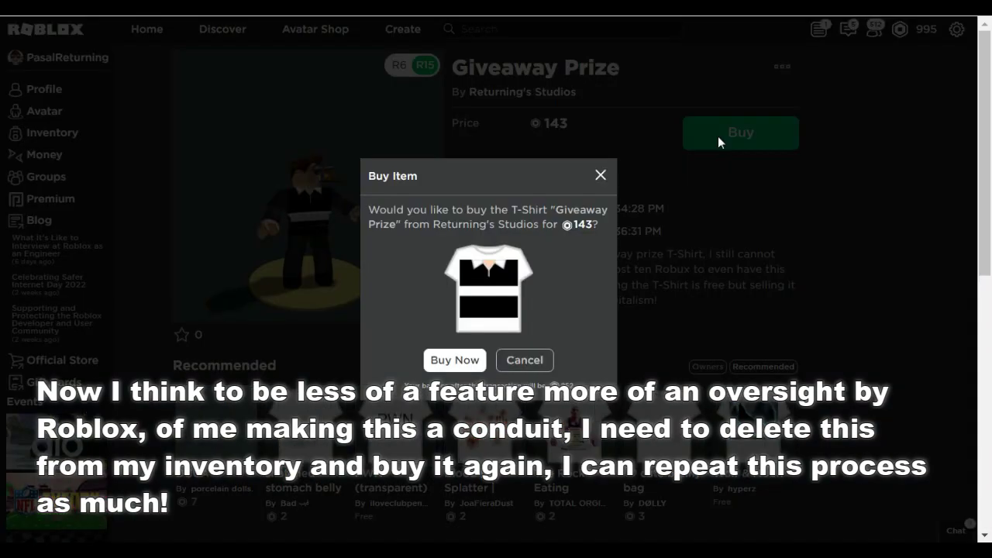
click(718, 138)
triple_click(465, 210)
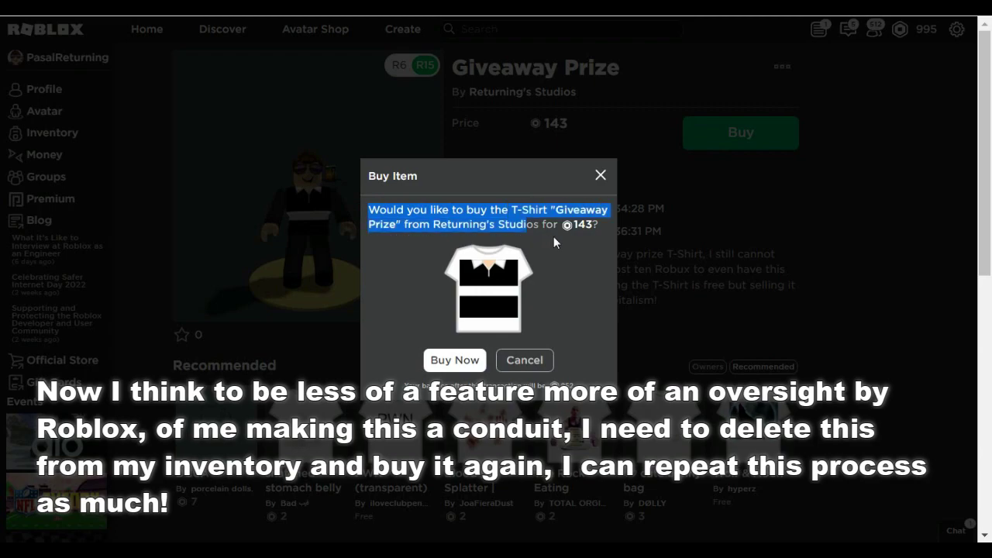
click(540, 212)
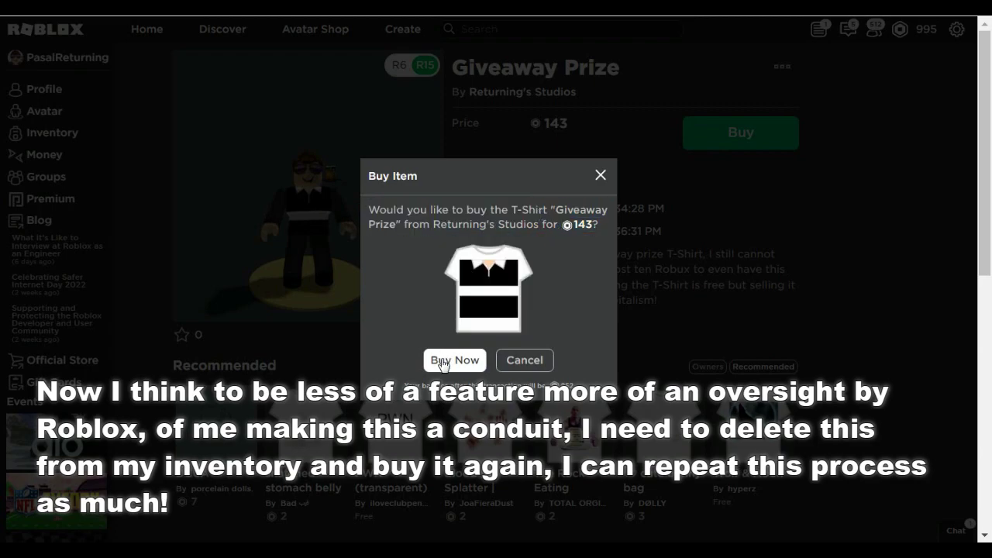
click(441, 359)
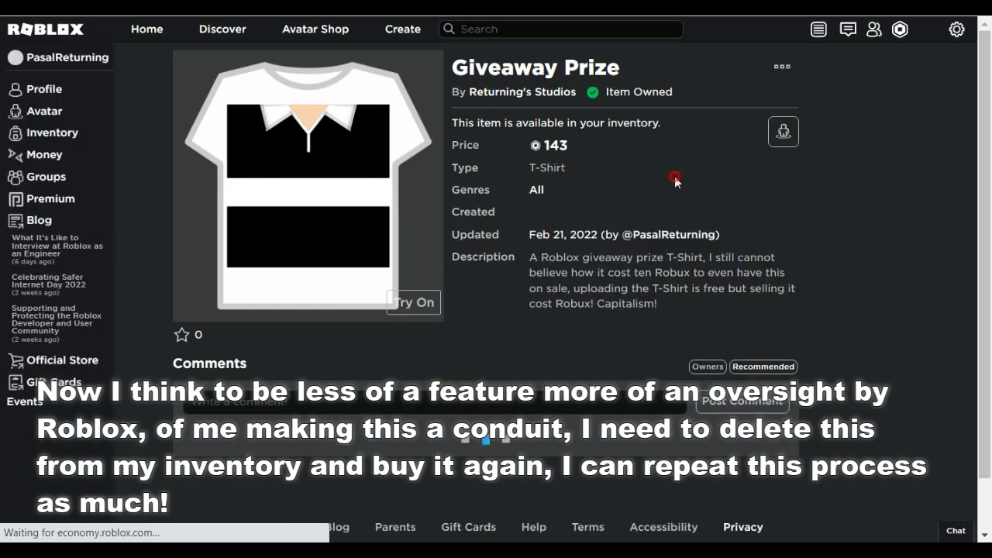
- Look over the purchased T-shirt's details page and the Returning's Studios group page
scroll(700, 323, down, 2)
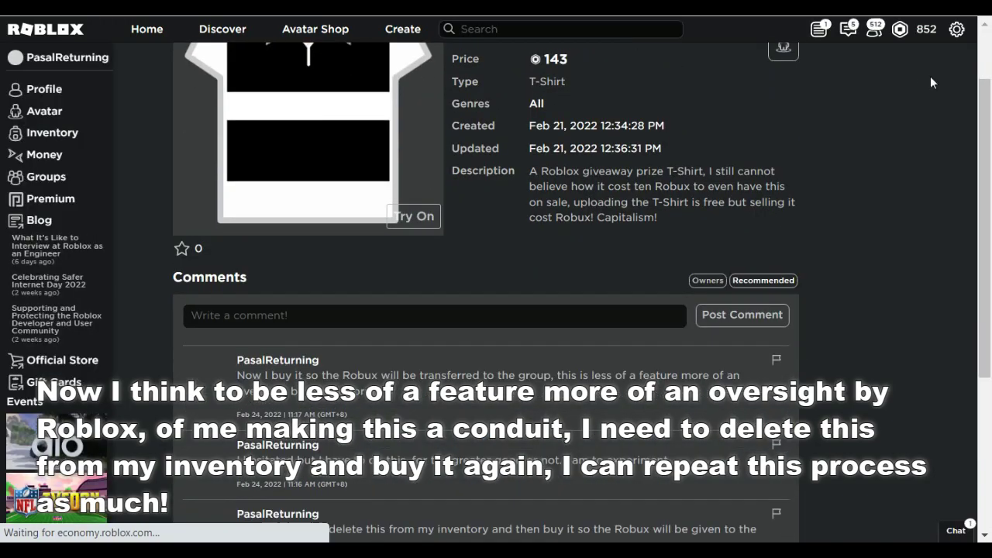
scroll(745, 311, down, 2)
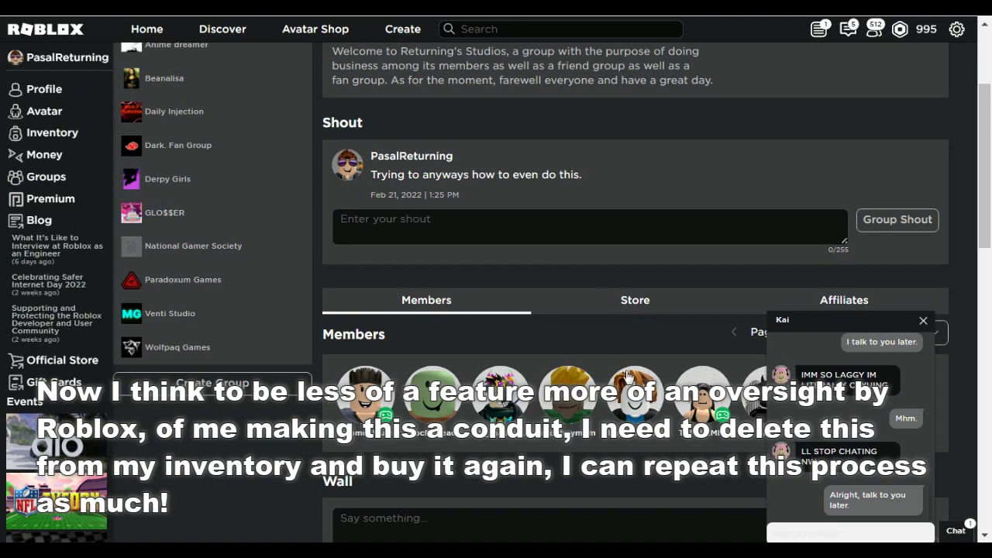
scroll(629, 377, down, 1)
scroll(629, 378, up, 4)
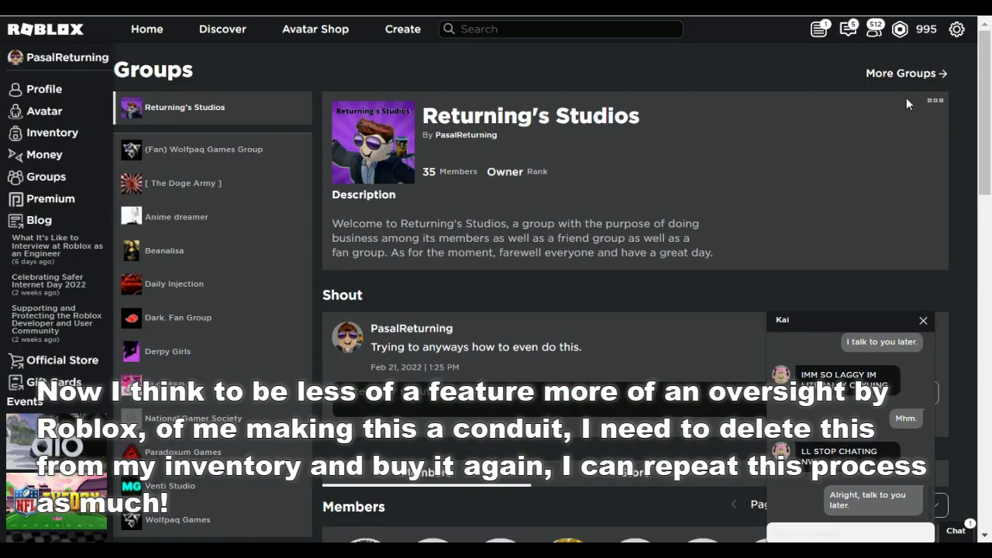
- Open the configuration page of Returning's Studios and look over its emblem, description and general information
click(933, 103)
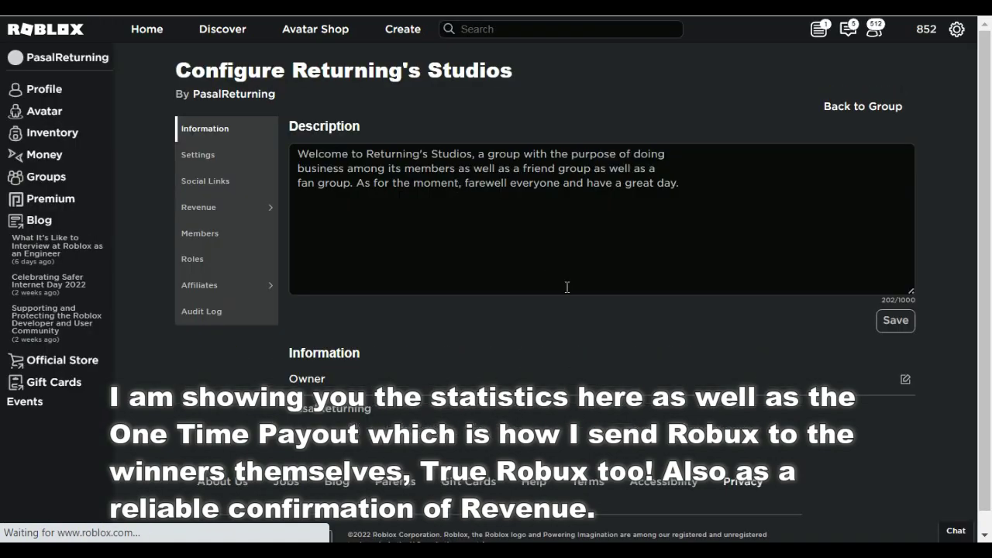
scroll(556, 222, down, 1)
scroll(555, 221, up, 1)
scroll(556, 221, down, 1)
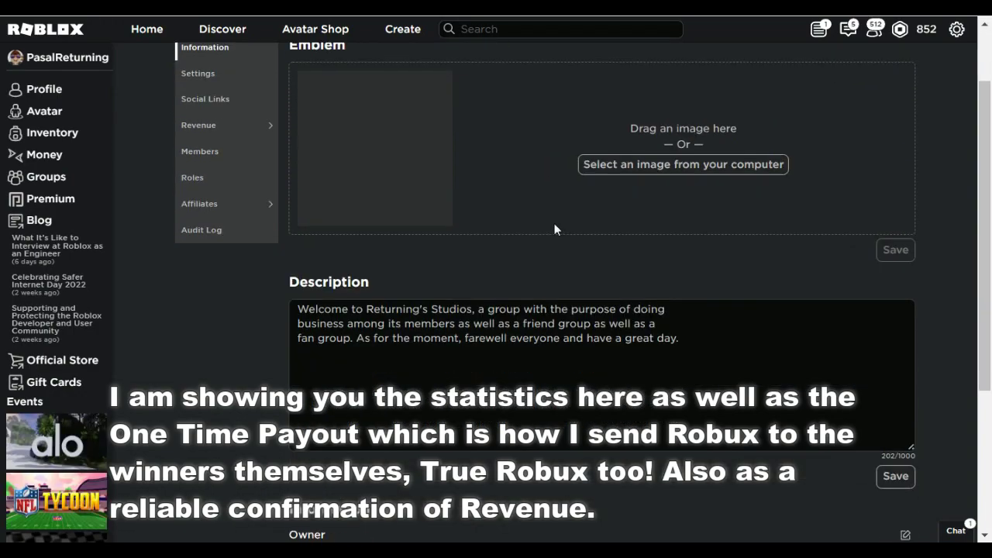
scroll(554, 225, down, 2)
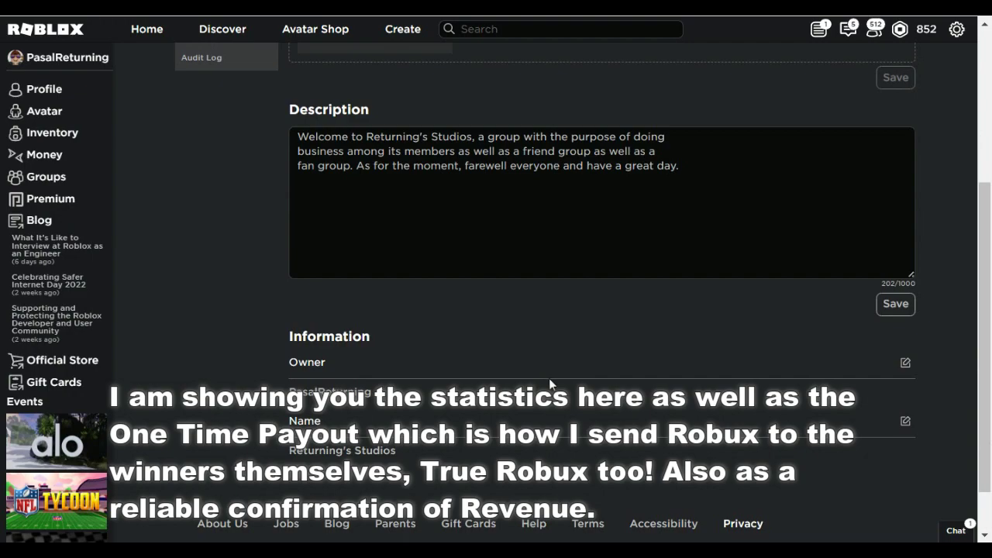
scroll(548, 377, up, 3)
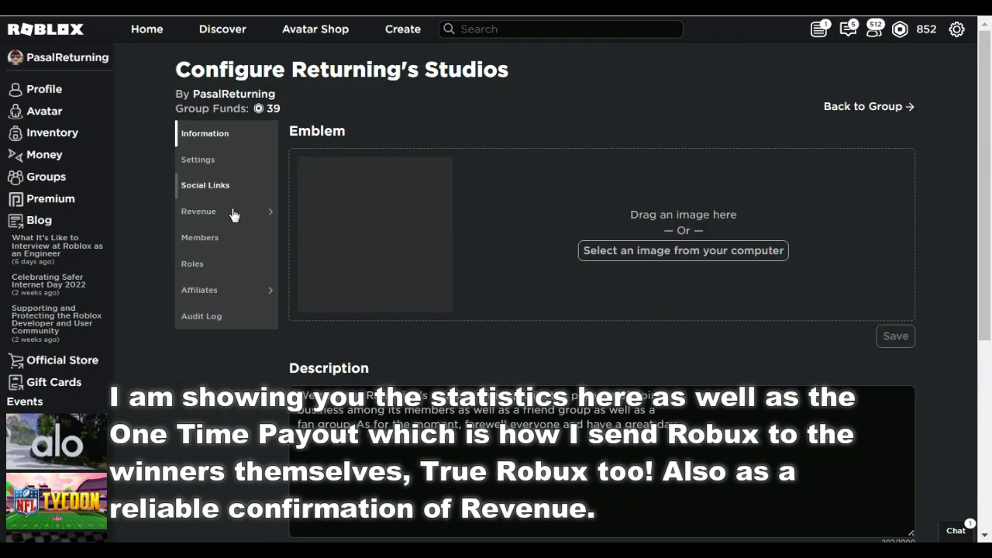
- View the group's revenue summary and check the explanation of its Pending Robux entry
mouse_move(231, 215)
click(314, 222)
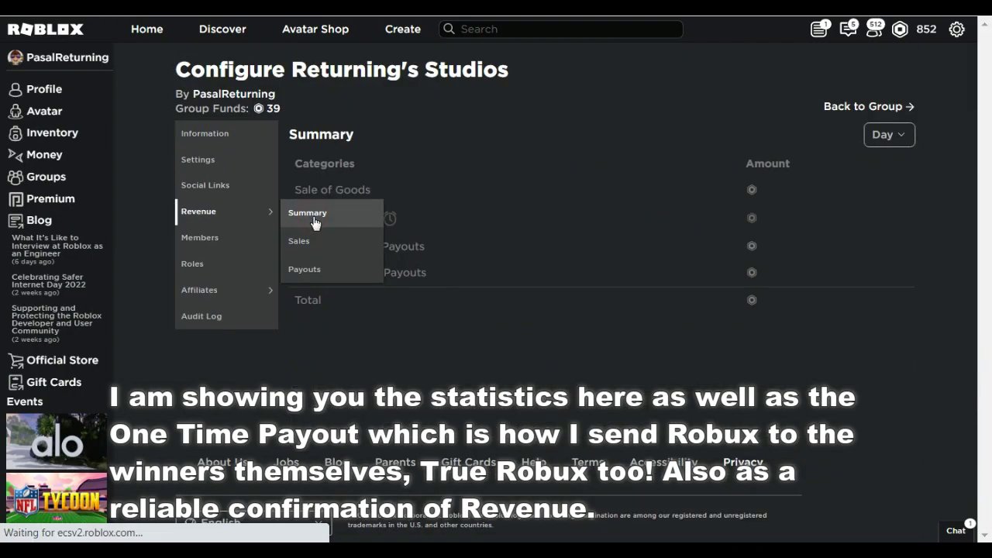
click(316, 242)
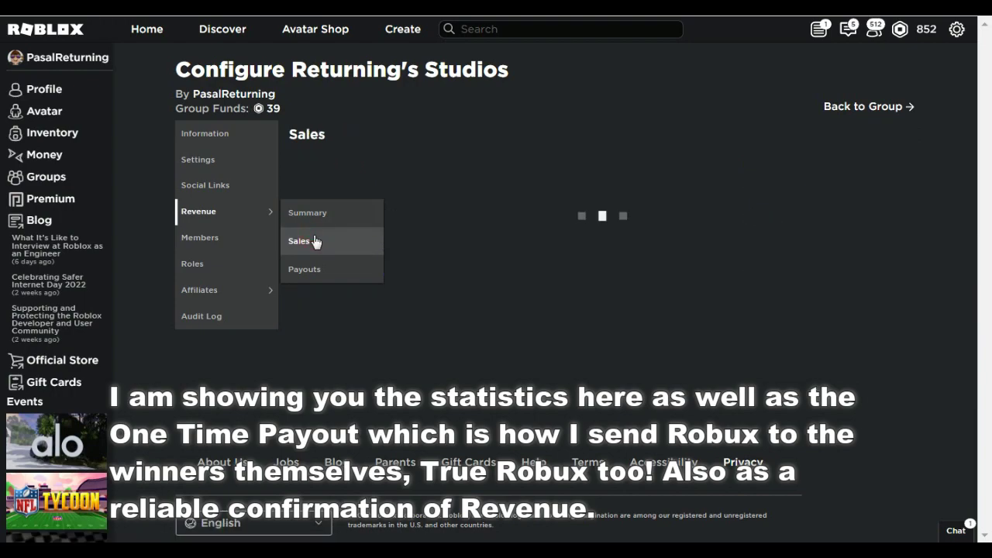
click(326, 219)
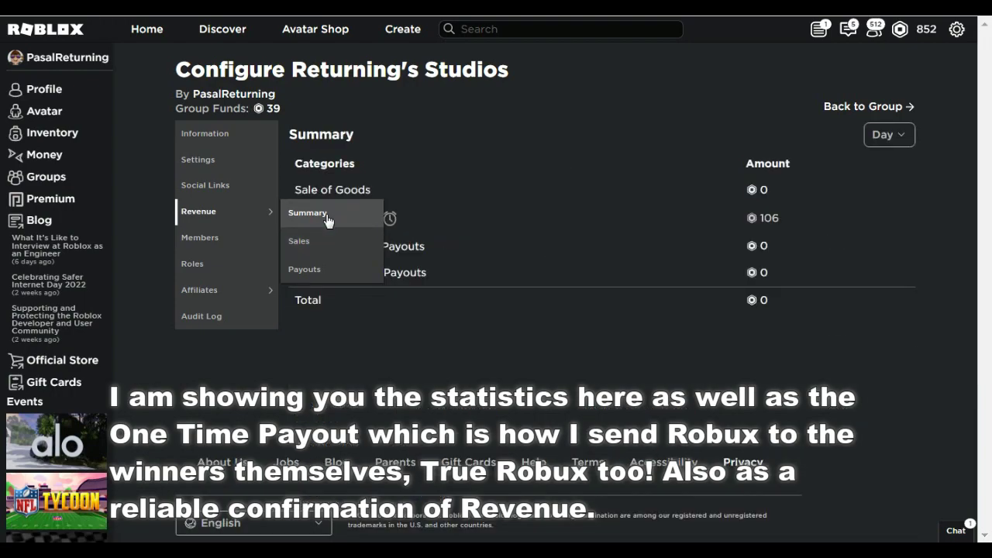
click(564, 165)
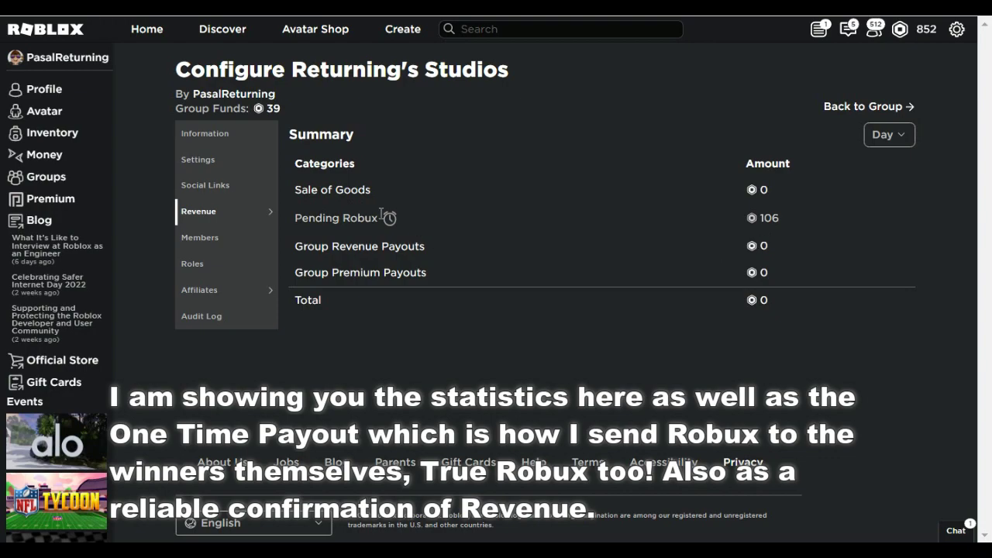
mouse_move(391, 222)
- Examine the group's sales list for the Giveaway Prize purchase and the status of its amount
mouse_move(224, 212)
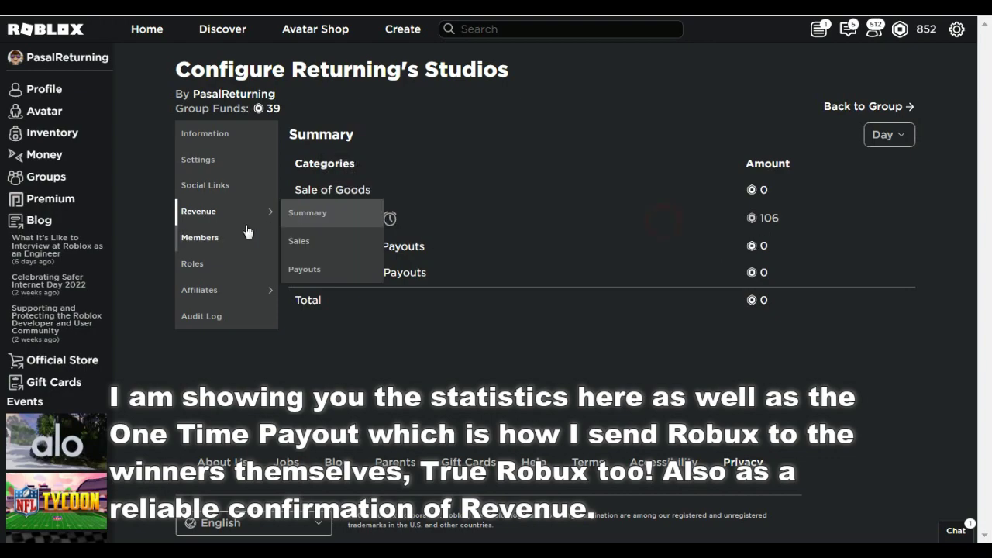
click(314, 243)
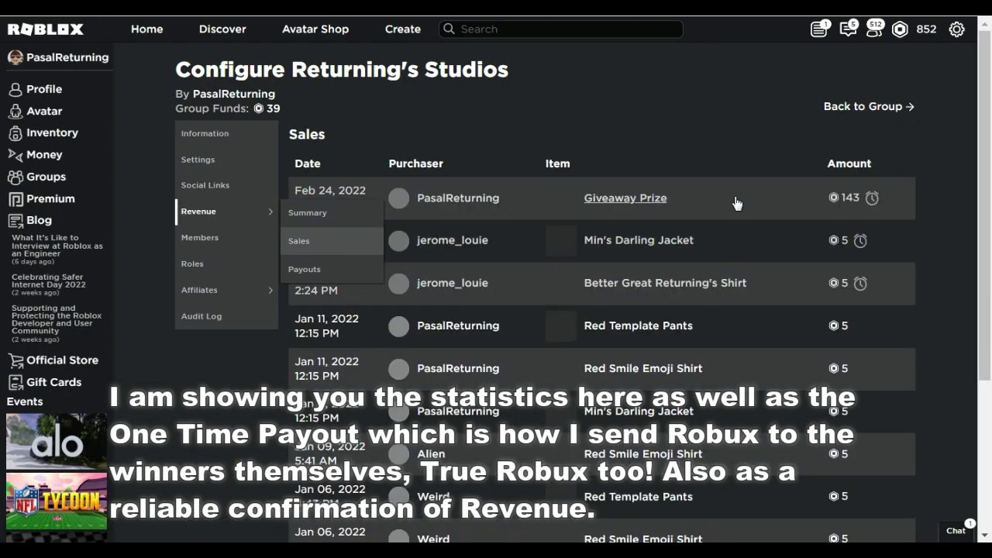
mouse_move(874, 206)
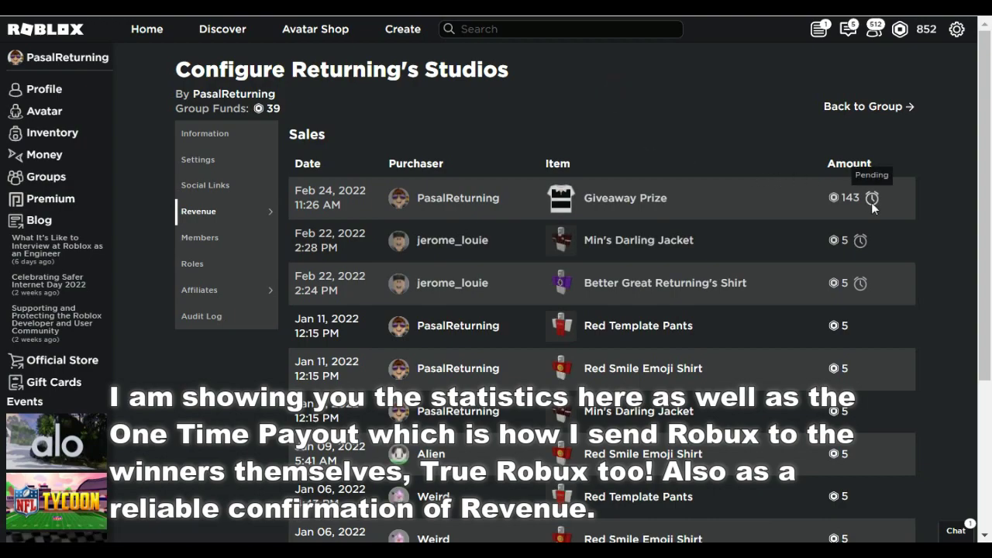
click(888, 211)
scroll(740, 262, down, 3)
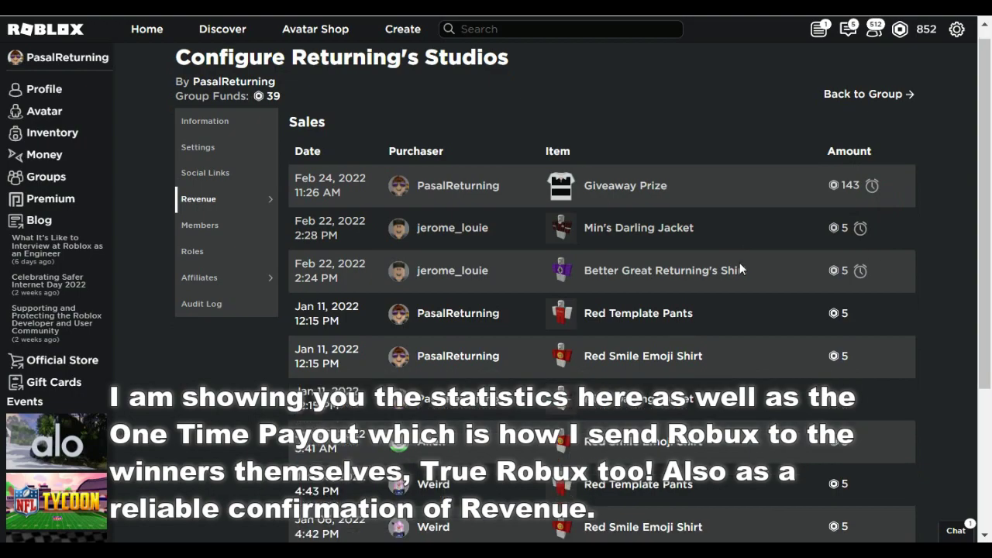
scroll(739, 262, up, 3)
drag(757, 189, 888, 291)
click(888, 292)
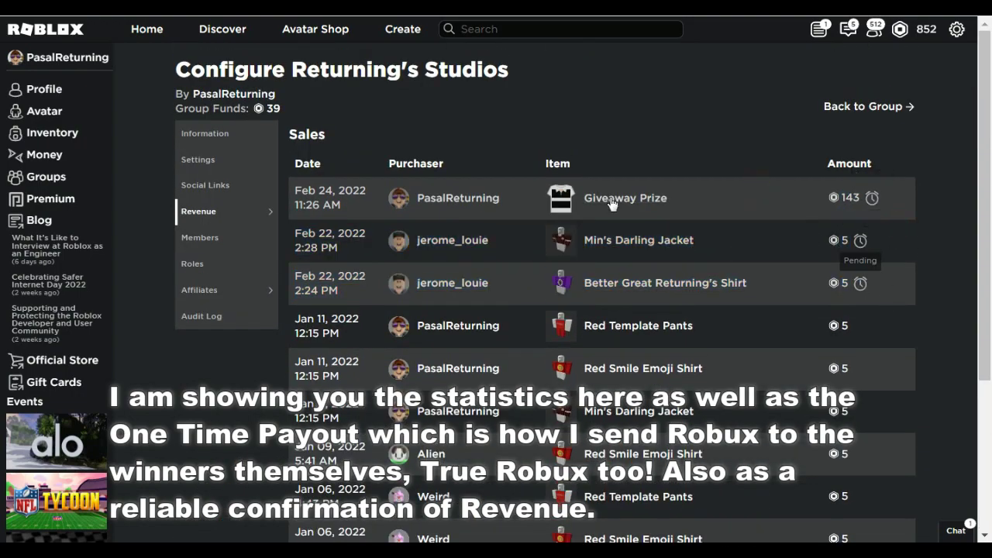
drag(296, 188, 698, 330)
click(545, 159)
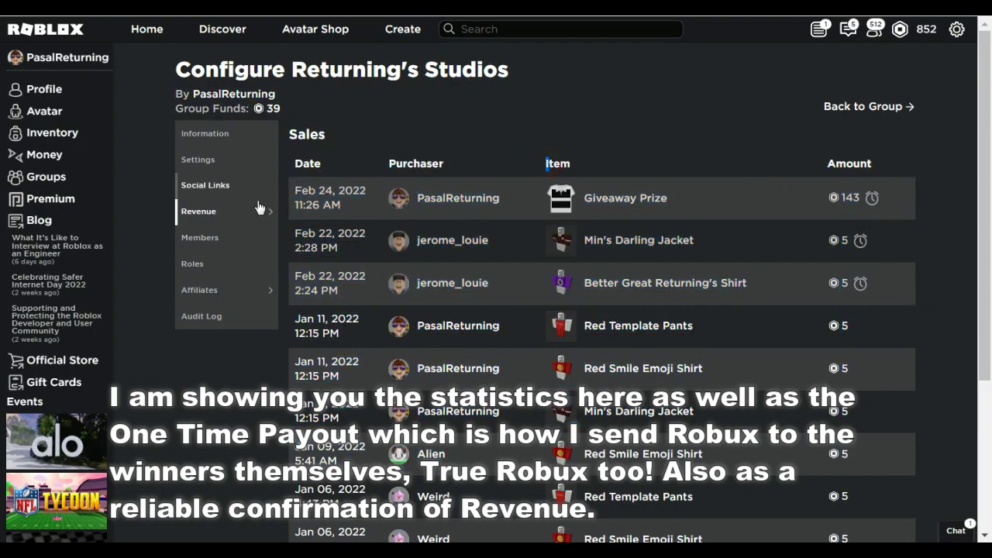
- Return to the group's revenue summary and examine the Pending Robux and payout categories
mouse_move(248, 217)
click(304, 213)
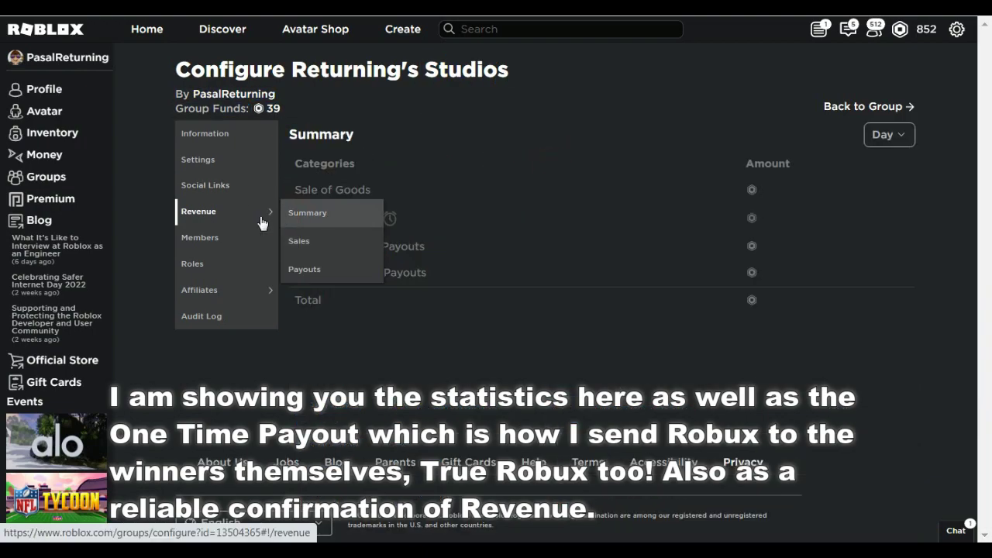
click(513, 155)
drag(653, 203, 288, 128)
click(349, 178)
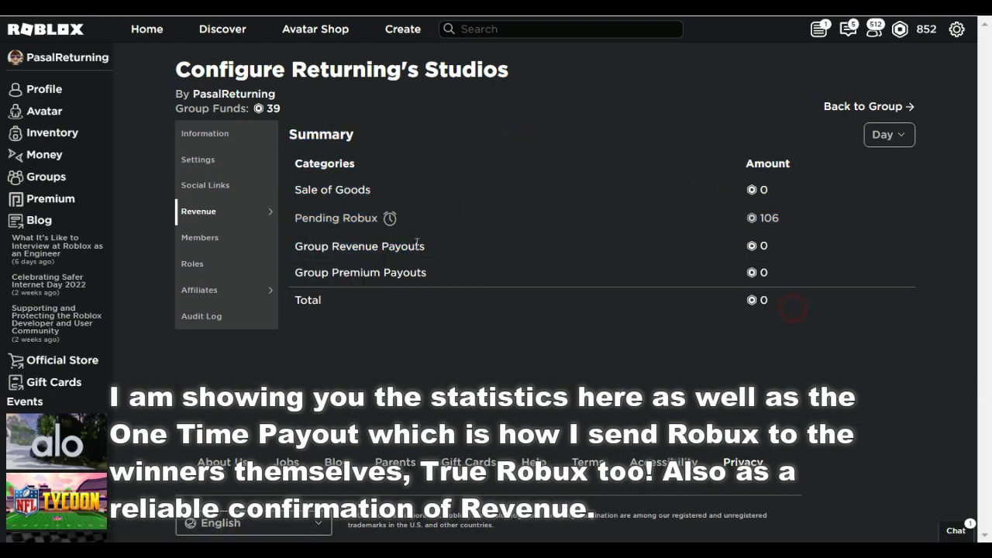
mouse_move(392, 220)
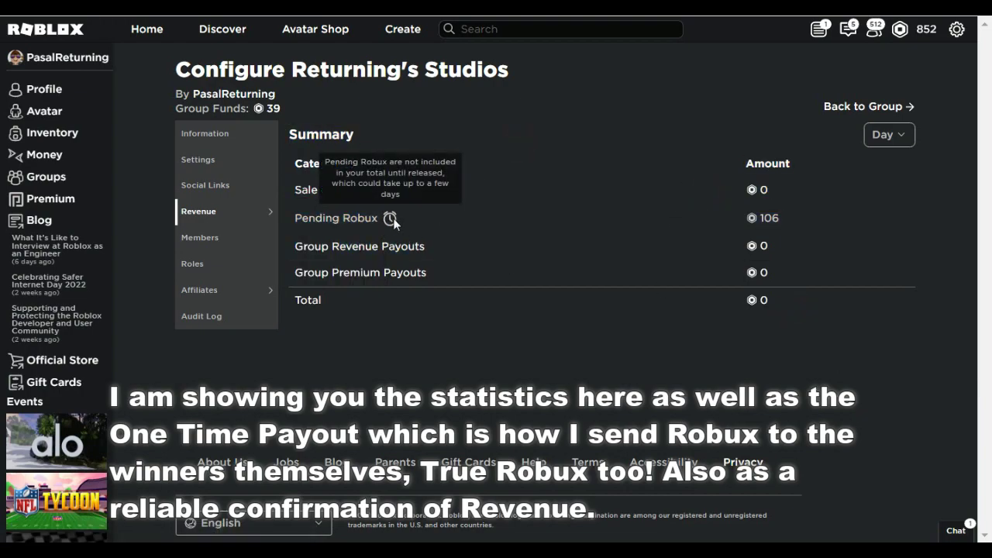
drag(589, 194, 543, 235)
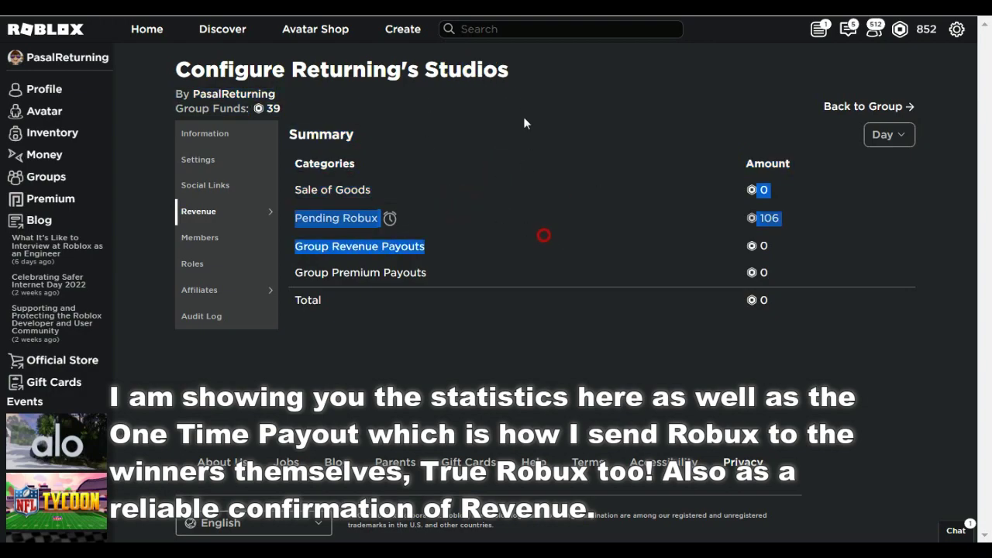
click(580, 195)
drag(501, 208, 476, 155)
click(504, 357)
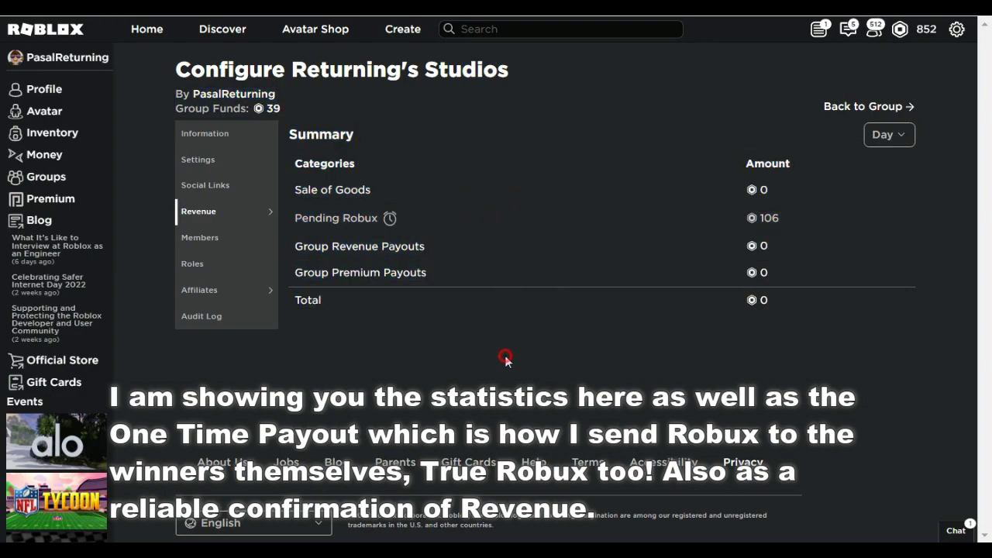
drag(503, 225, 501, 179)
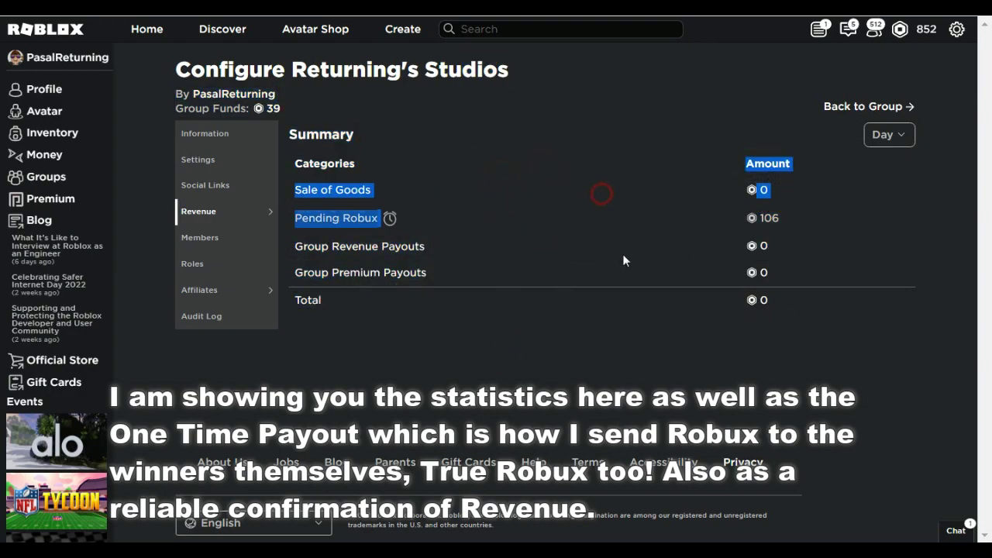
click(546, 209)
click(545, 213)
drag(553, 172, 589, 301)
- Look through the group's Information, Social Links and Settings configuration pages
click(197, 133)
scroll(708, 230, down, 3)
scroll(362, 193, up, 3)
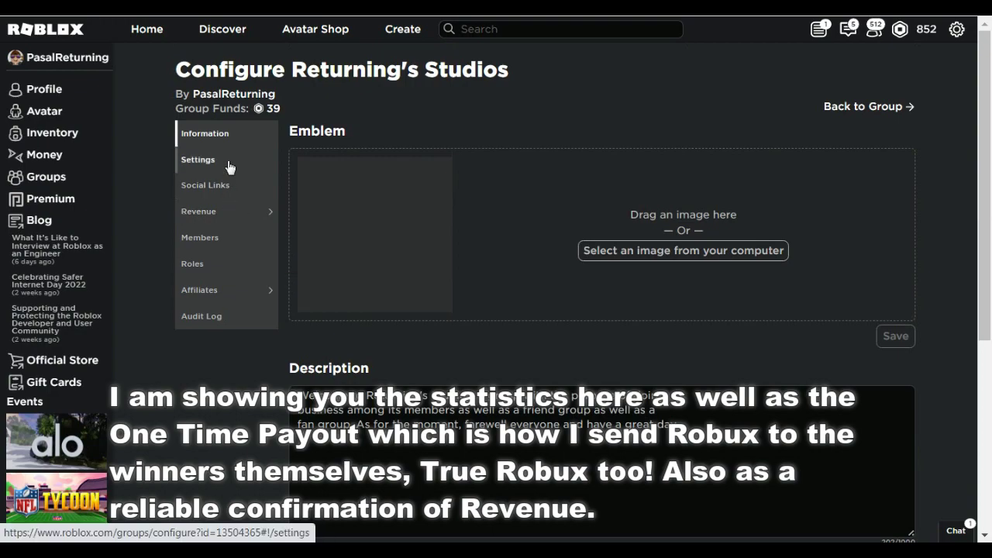
click(221, 186)
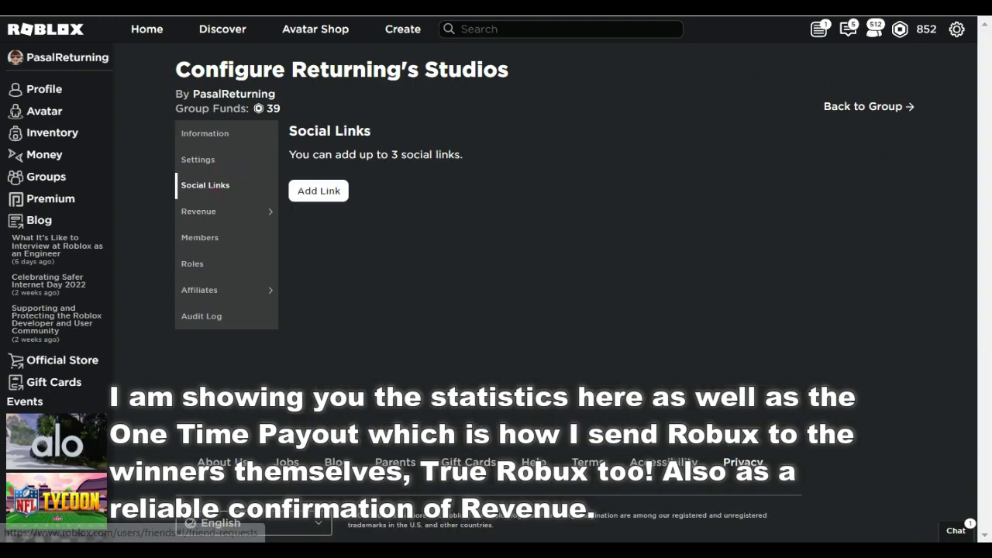
click(198, 159)
- Review the group's revenue summary once more, followed by its list of sales
click(205, 211)
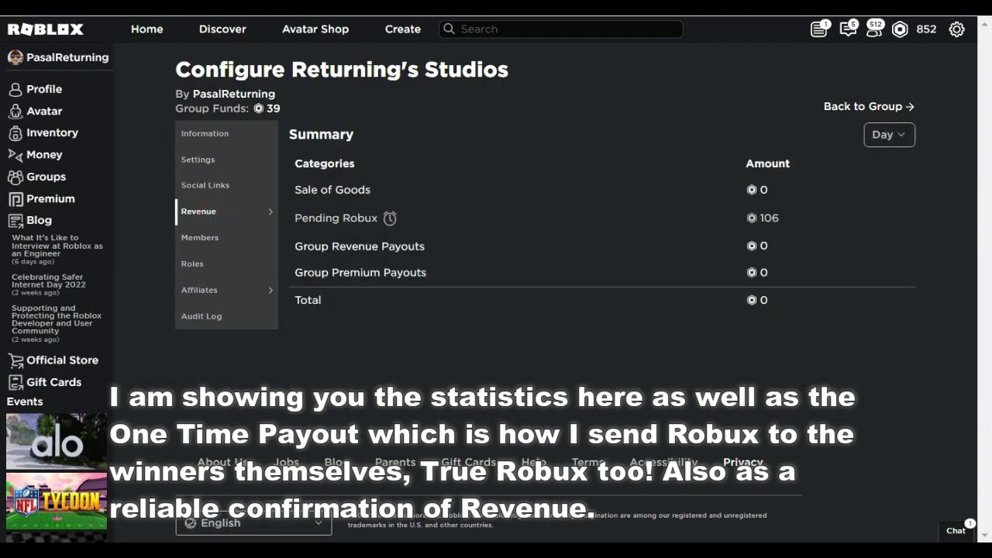
mouse_move(233, 211)
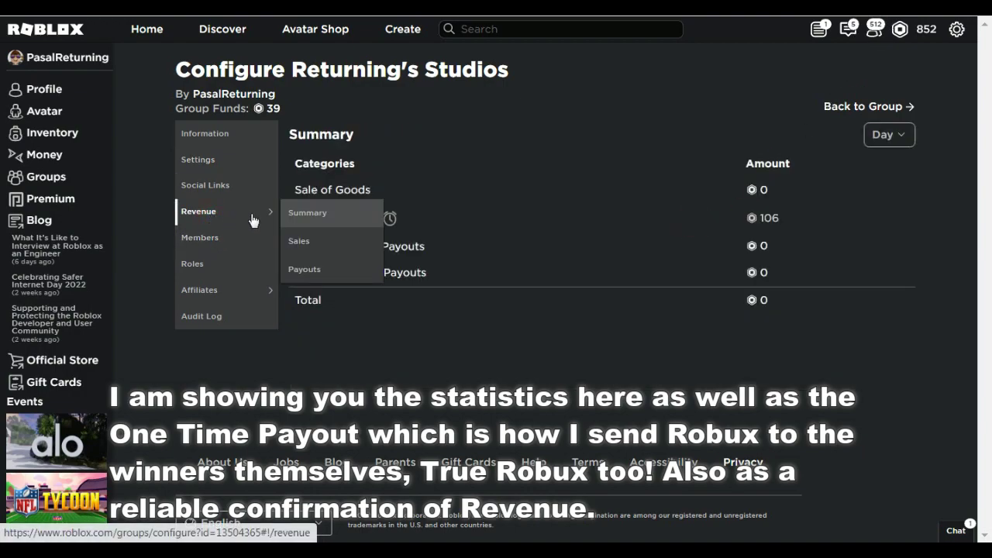
click(305, 244)
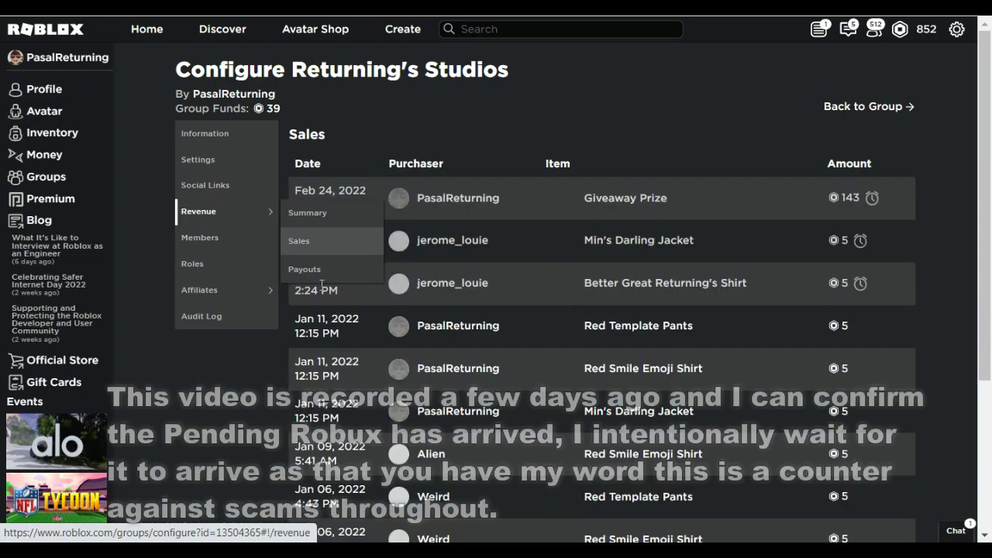
- Compare the group's recurring and one-time payout pages, checking the one-time option for distributing Robux by Amount
mouse_move(273, 217)
click(306, 269)
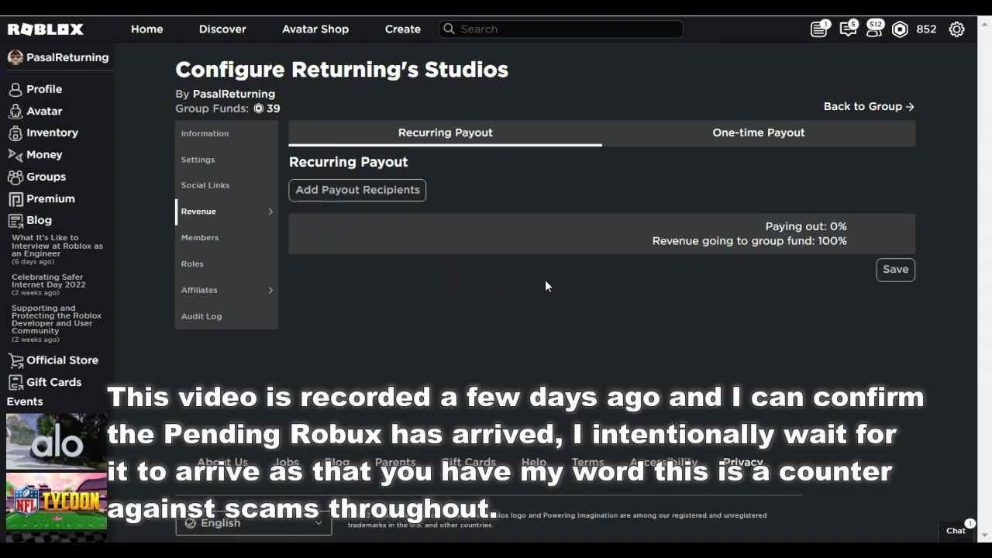
click(763, 134)
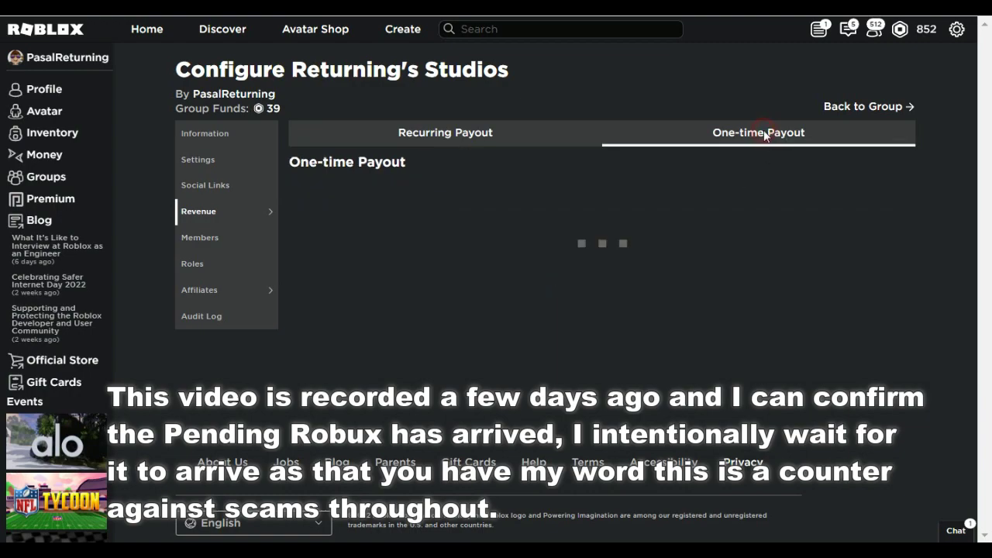
click(420, 137)
click(754, 133)
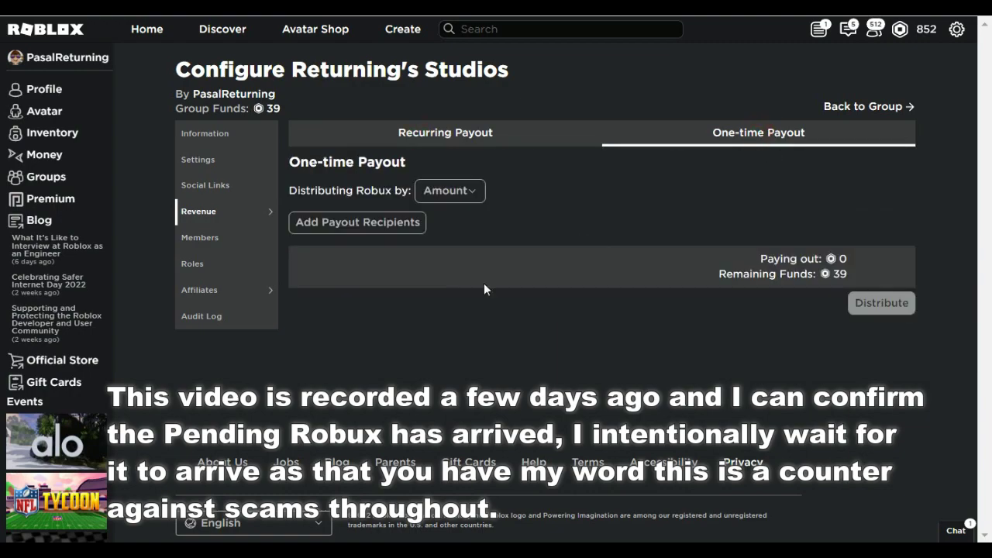
click(457, 193)
click(442, 218)
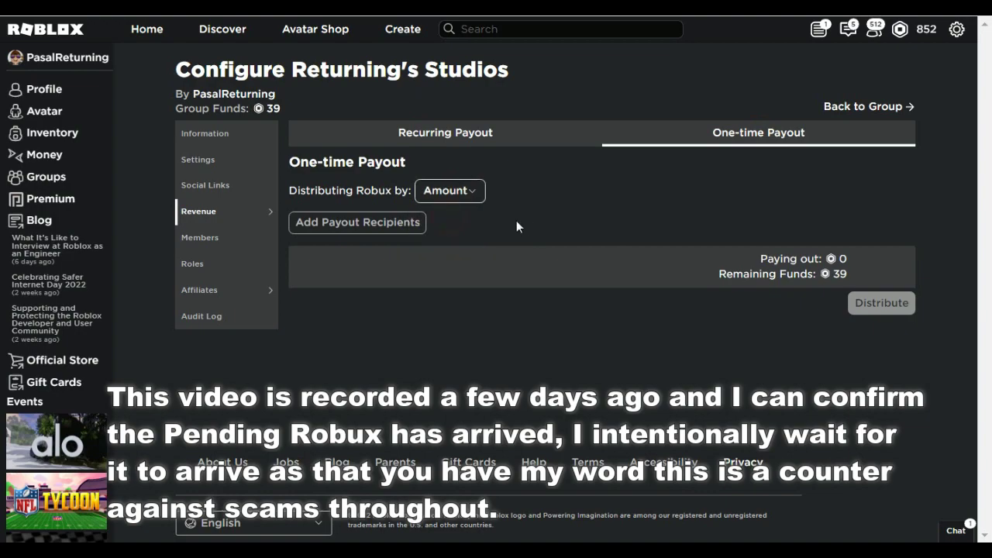
- Try out the one-time payout recipient search with WhateverUsername and close it without adding anyone
click(383, 226)
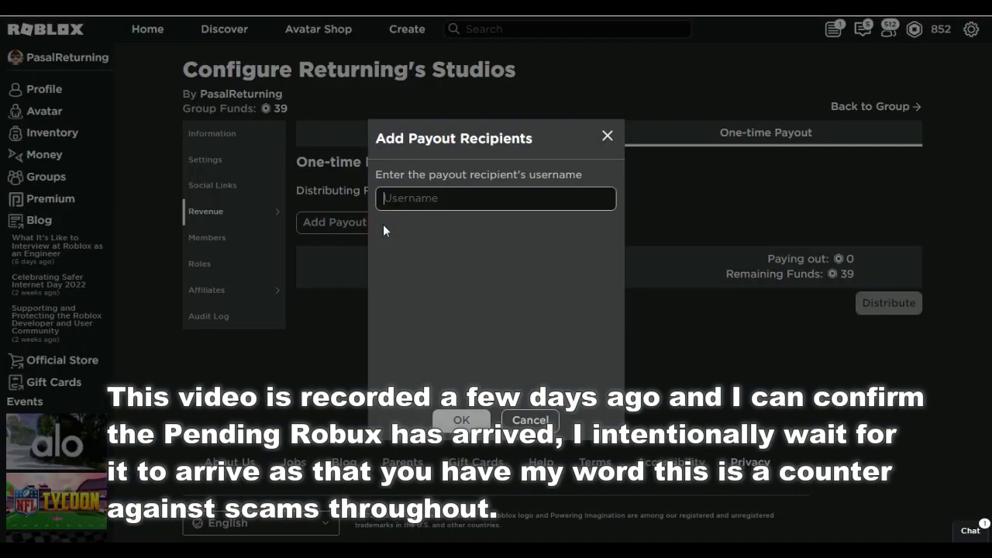
click(453, 197)
text(PasalReturni)
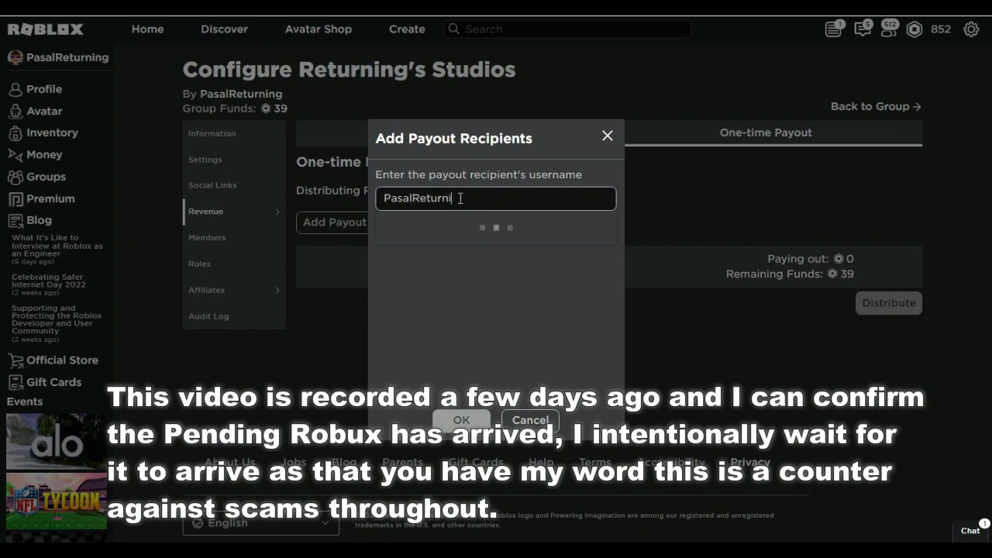
text(ng)
key(ctrl+a)
key(BackSpace)
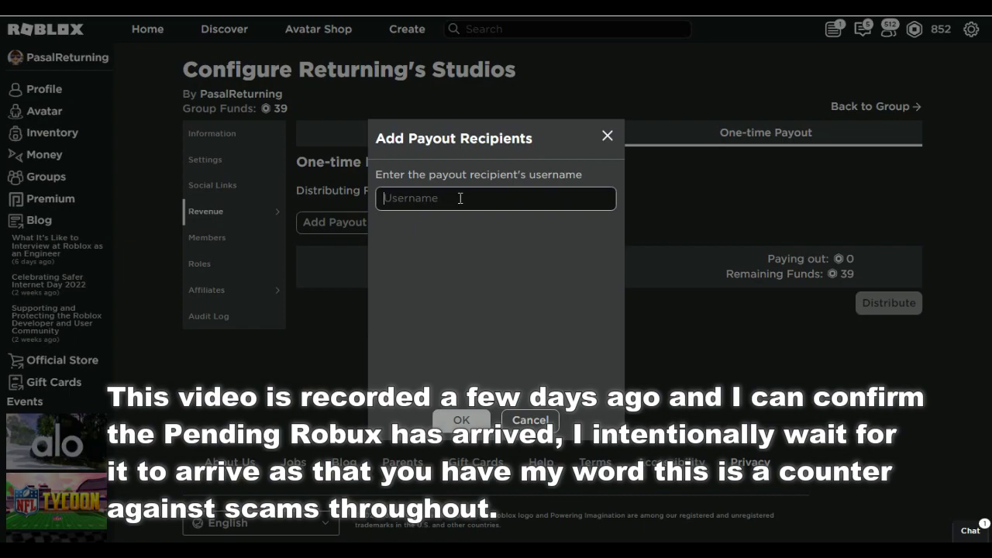
text(WhateverUsername)
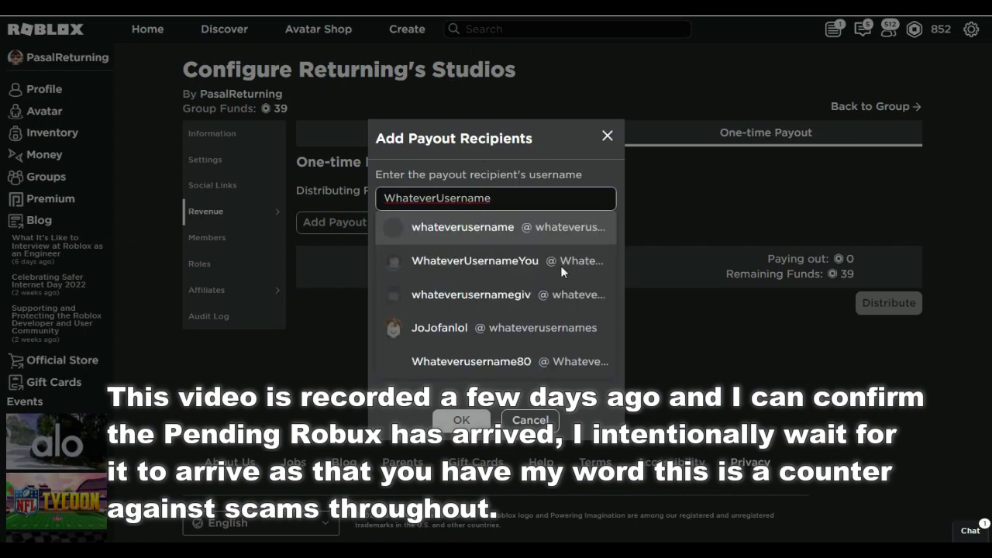
click(608, 137)
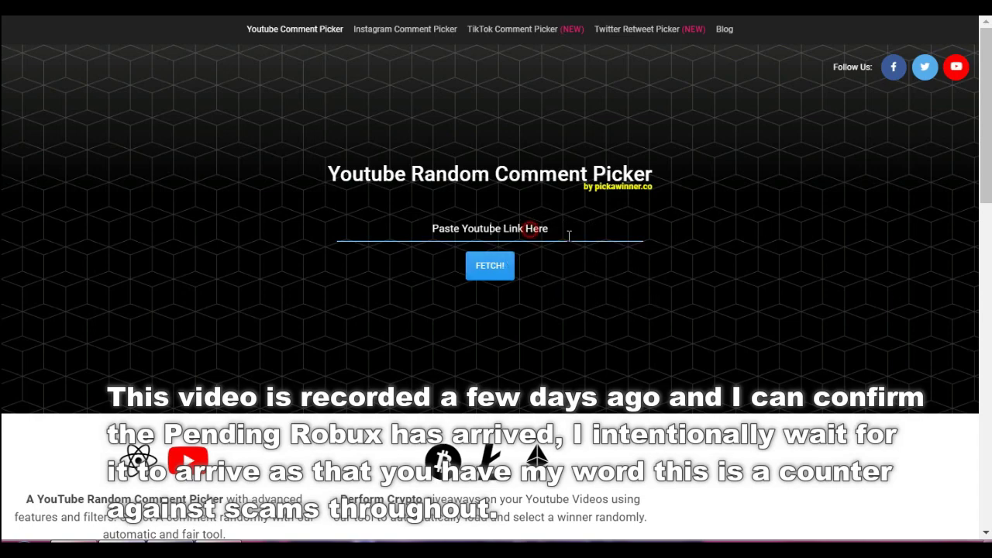
- Look over the comment picker's introduction and its table of filters, from Duplicate Users to Keyword Filter
scroll(587, 370, down, 5)
drag(28, 168, 240, 256)
click(138, 187)
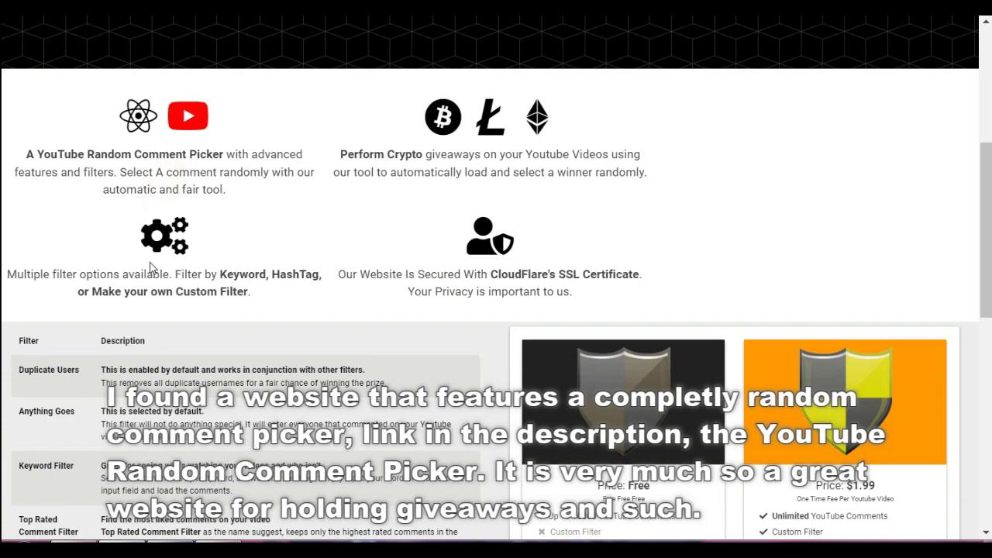
scroll(151, 267, down, 2)
drag(24, 168, 269, 373)
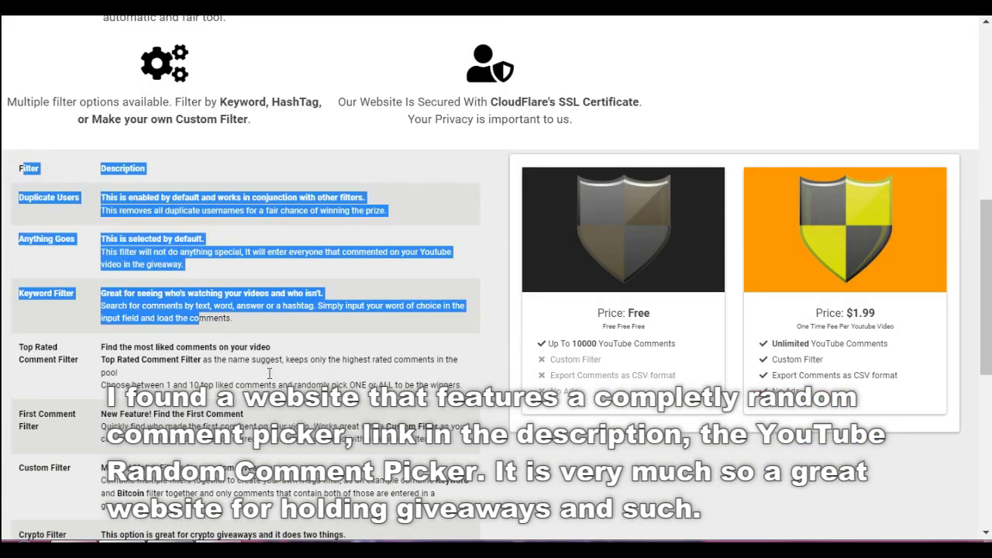
click(452, 278)
- Read the site's descriptions of its SSL security and privacy and of crypto giveaways with random winner selection
scroll(452, 278, up, 1)
drag(359, 189, 515, 205)
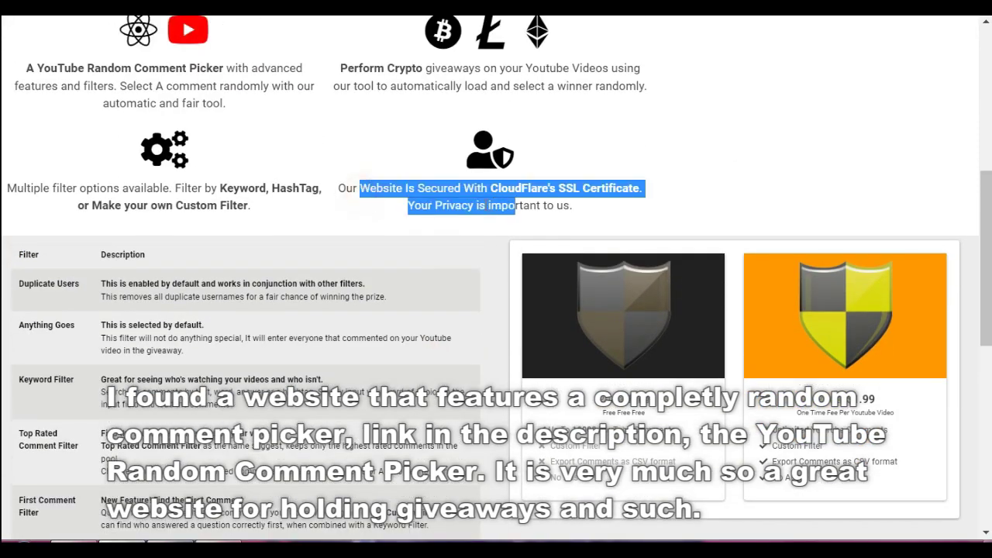
click(426, 199)
scroll(425, 199, up, 1)
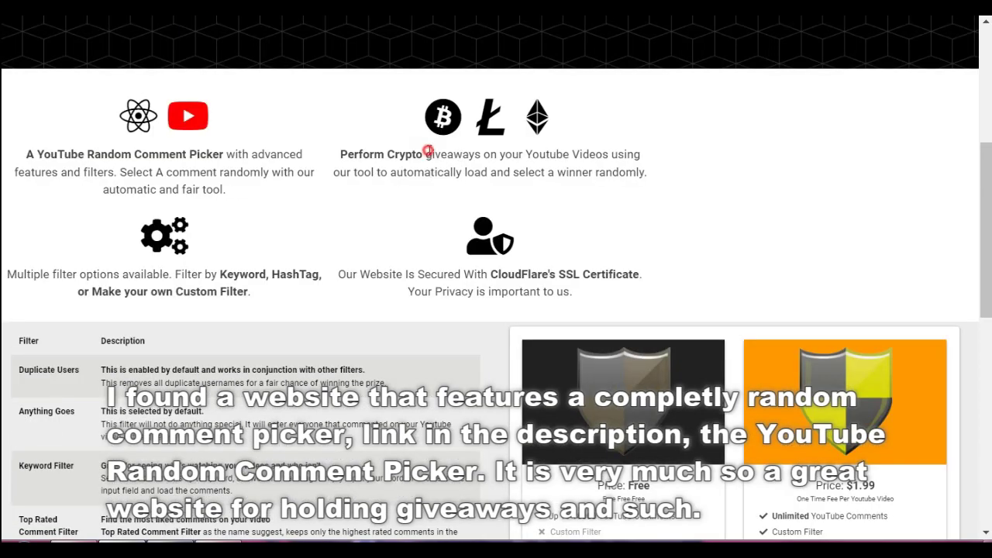
drag(428, 150, 826, 210)
drag(522, 173, 589, 172)
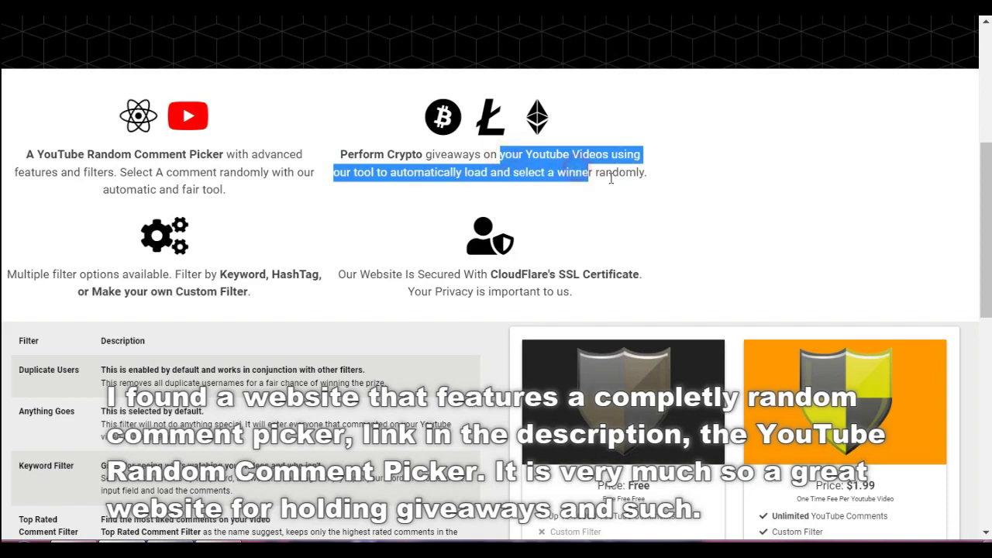
click(666, 207)
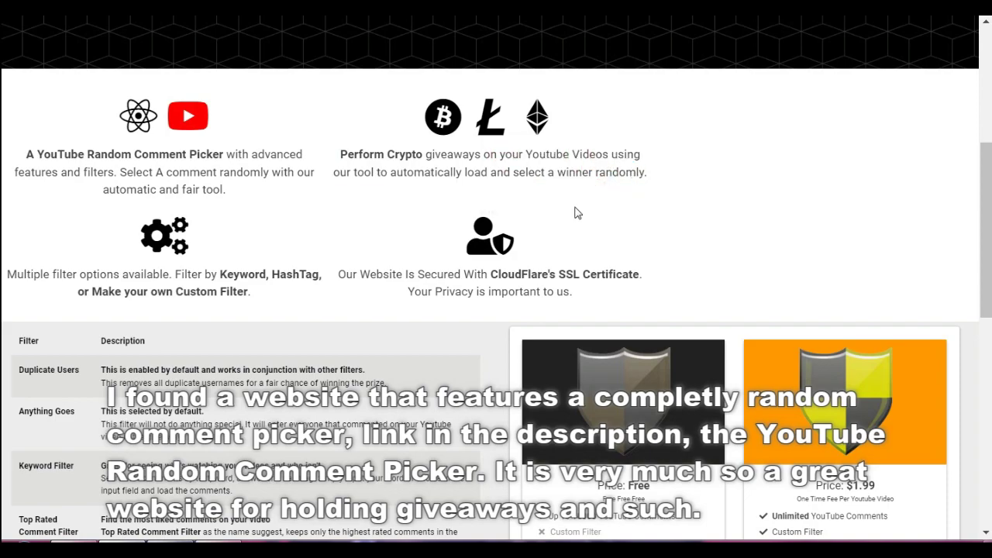
drag(586, 176, 655, 186)
click(644, 210)
- Read the FAQ section, especially how a random comment picker works
scroll(644, 210, down, 5)
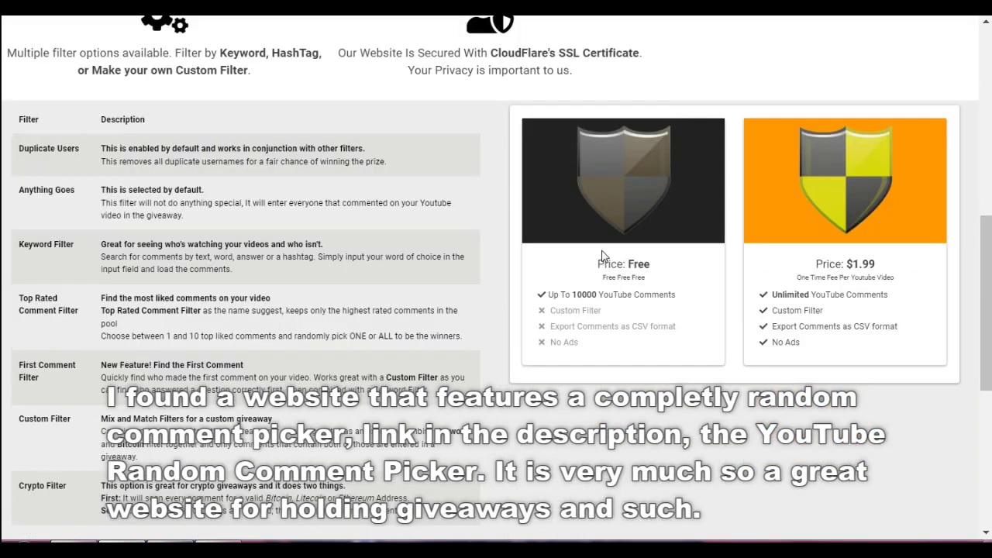
scroll(589, 279, down, 3)
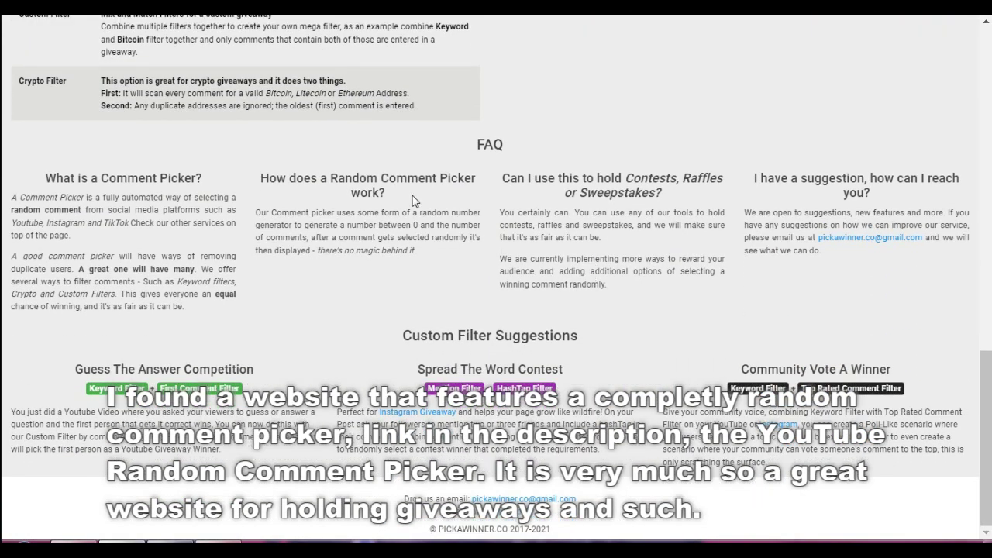
drag(258, 218, 429, 275)
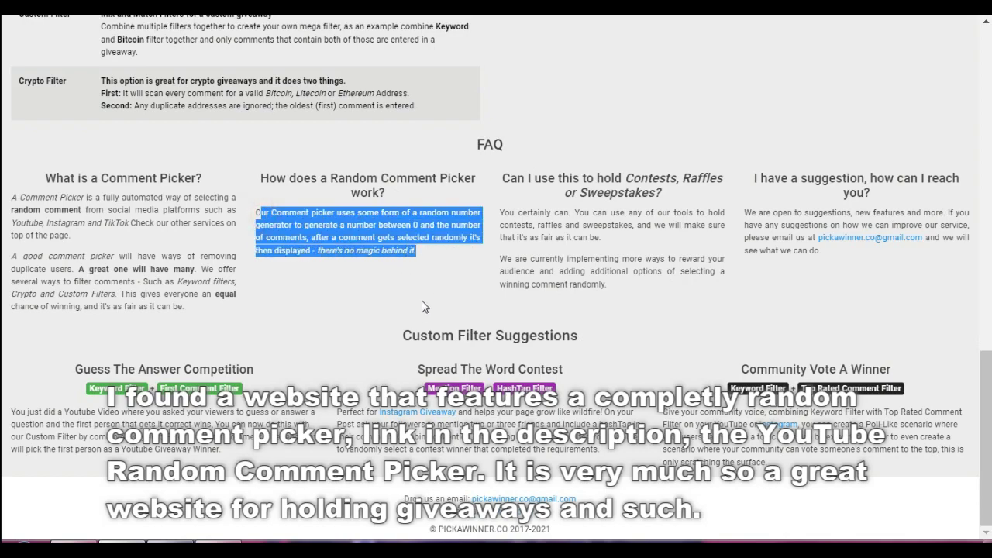
click(424, 307)
drag(54, 178, 742, 245)
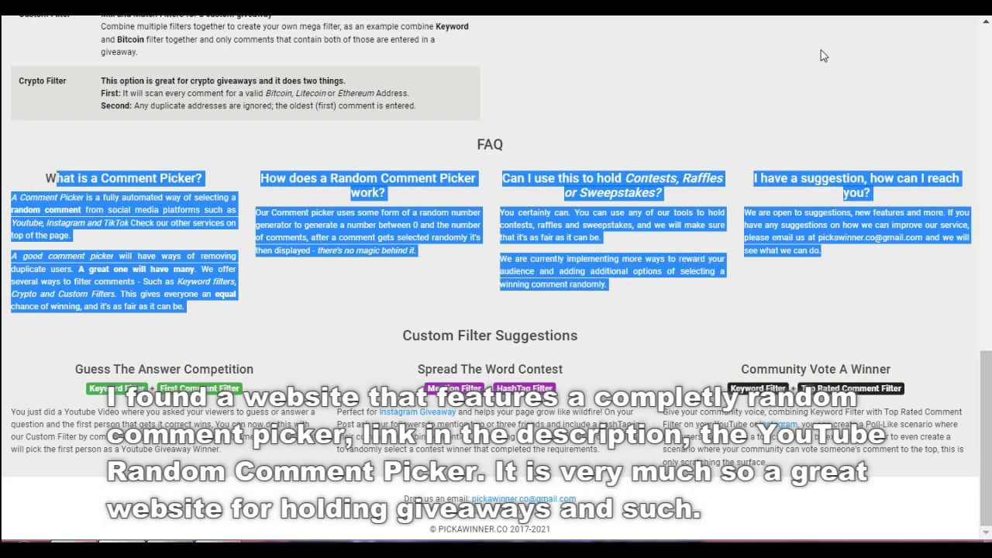
click(721, 52)
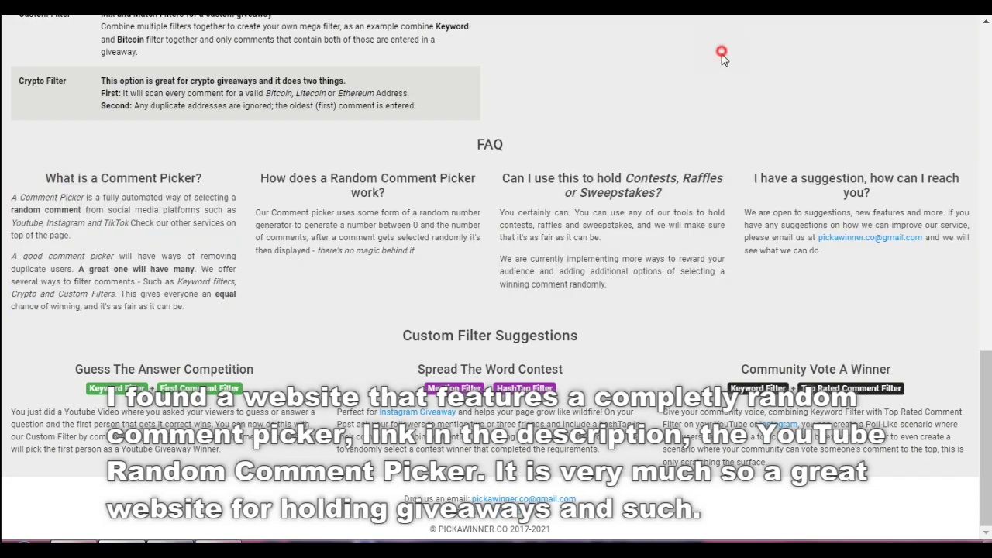
- Review the Custom Filter Suggestions and the FAQ answer about holding contests, raffles or sweepstakes
drag(78, 370, 757, 524)
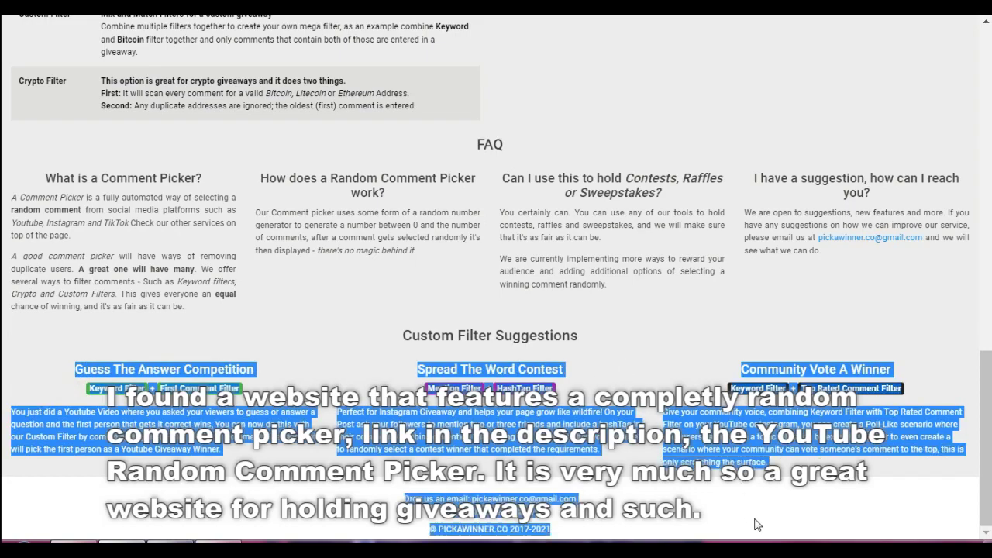
click(638, 312)
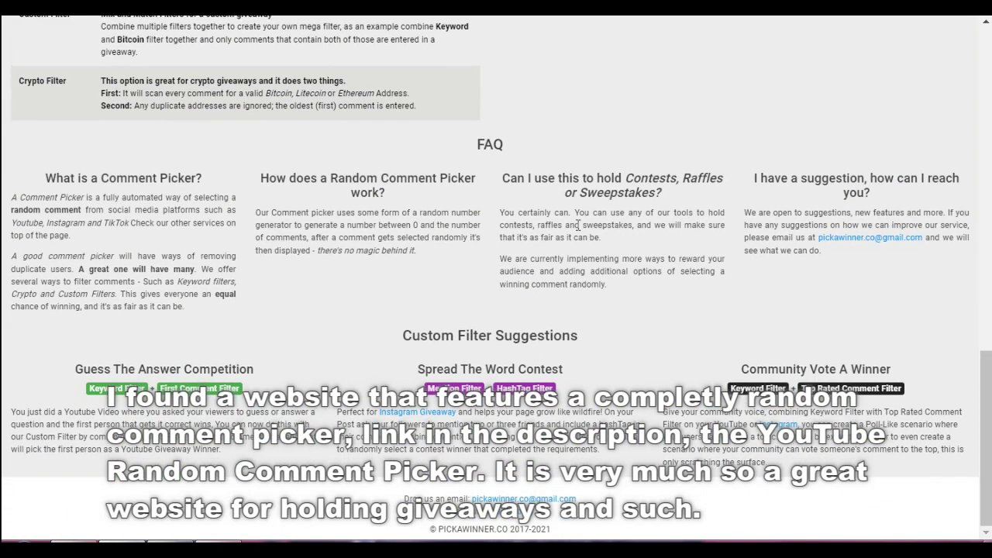
drag(573, 214, 638, 275)
click(638, 275)
drag(540, 238, 612, 237)
click(612, 240)
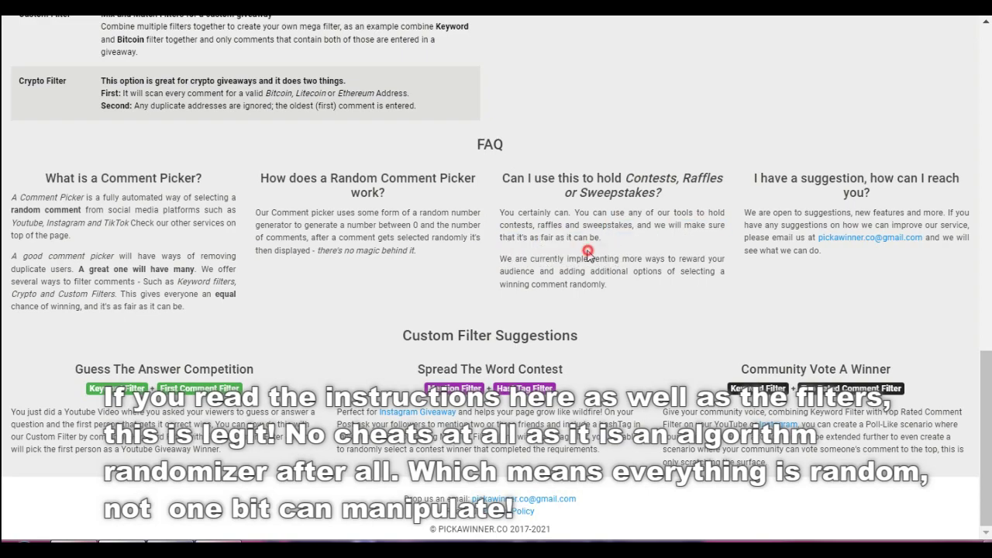
drag(498, 258, 616, 291)
click(538, 257)
click(543, 238)
drag(544, 237, 555, 243)
scroll(613, 255, up, 15)
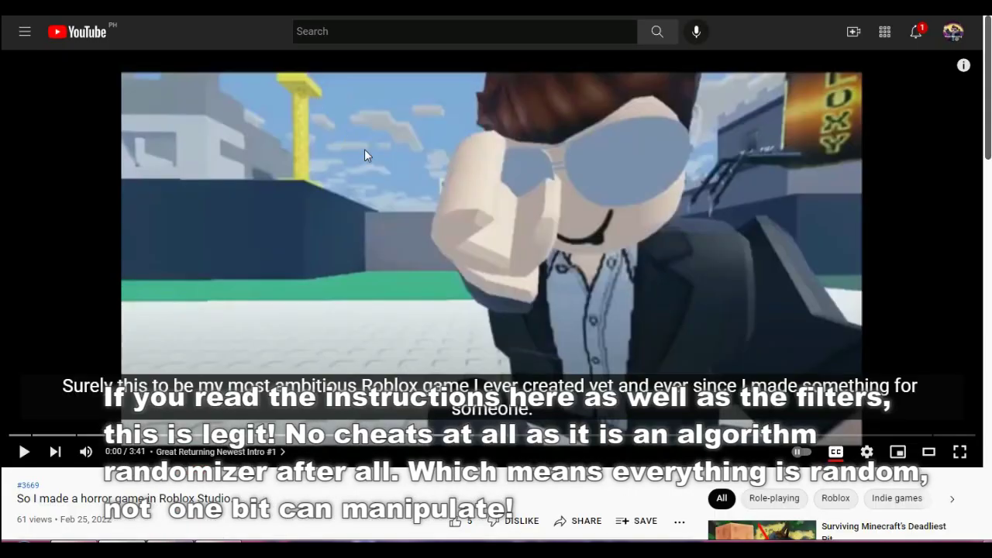
- Check the comment count and comments of the YouTube video "So I made a horror game in Roblox Studio"
scroll(381, 180, down, 3)
scroll(218, 241, down, 3)
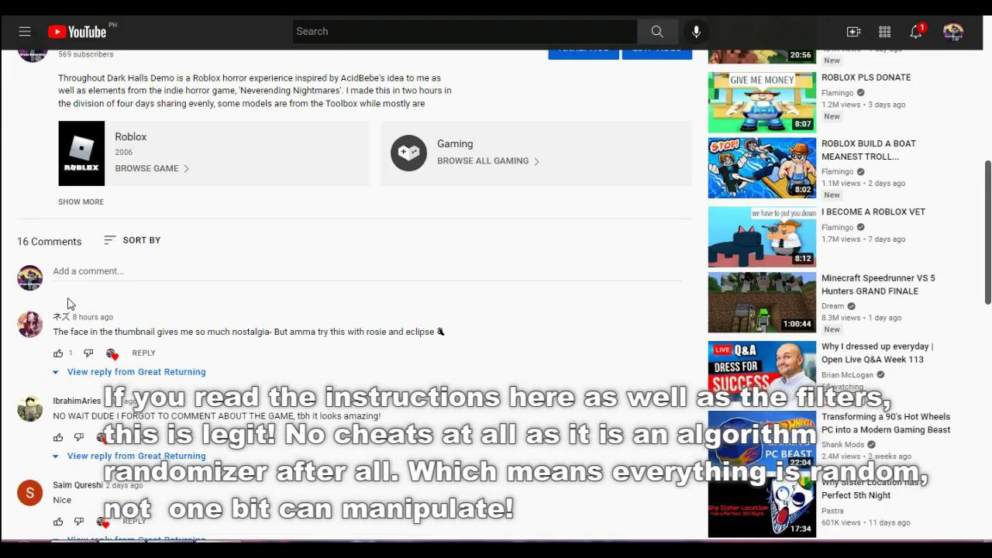
drag(17, 241, 66, 246)
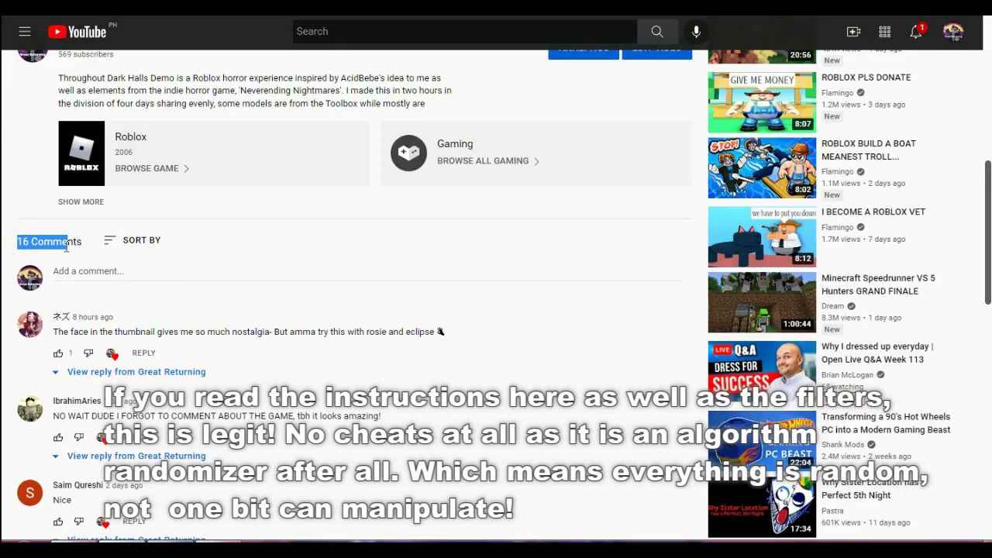
scroll(341, 256, up, 7)
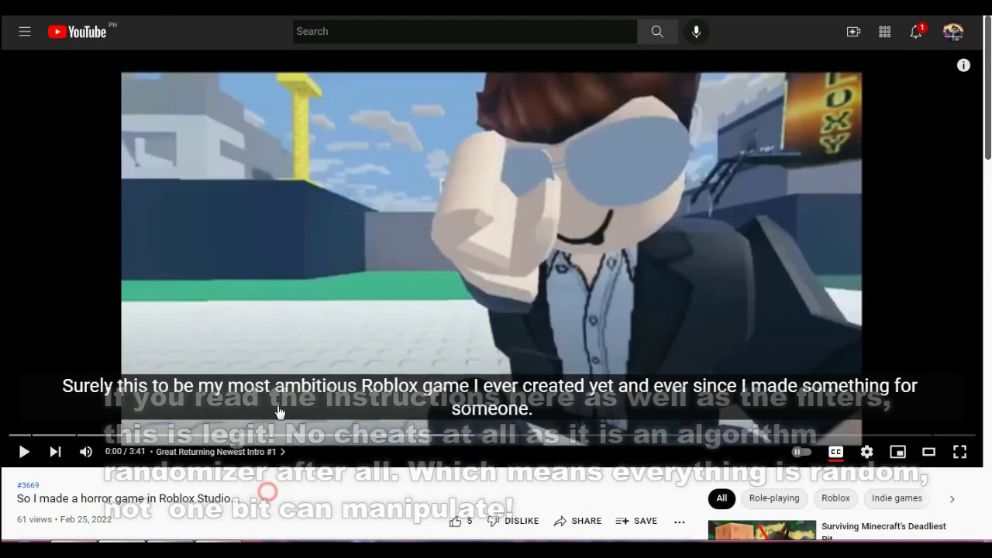